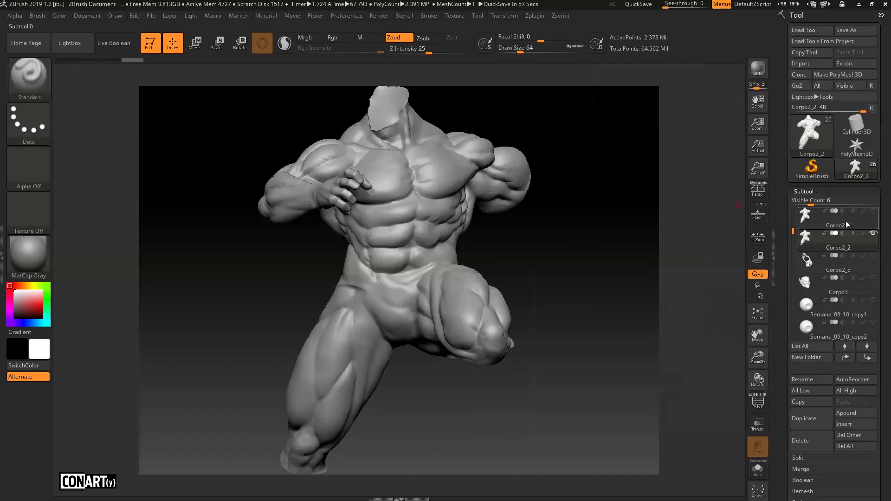
# Step: Remesh the Corpo2_2 body with ZRemesher at target polygon count 5 and inspect its new topology in wireframe display
pyautogui.moveTo(874, 216)
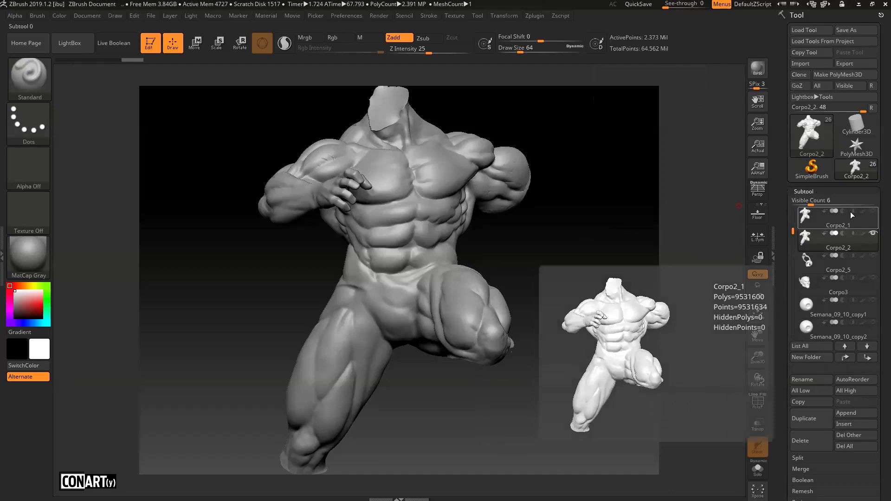
pyautogui.click(804, 192)
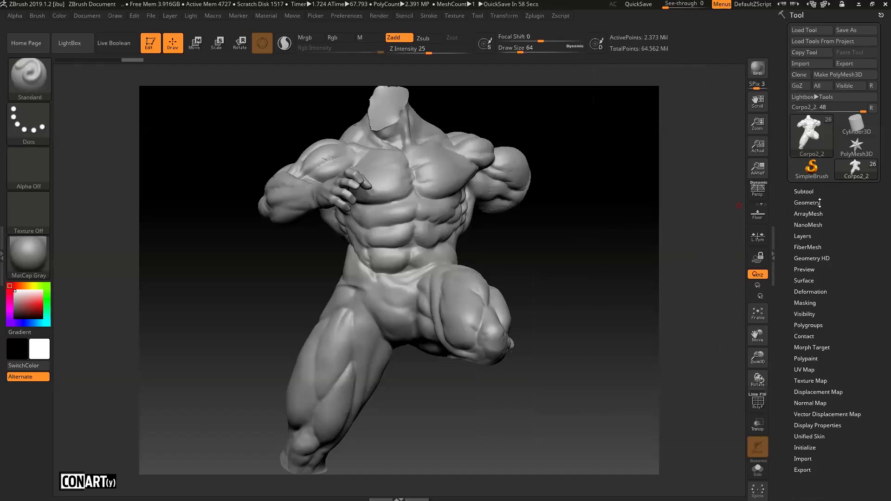
pyautogui.click(807, 202)
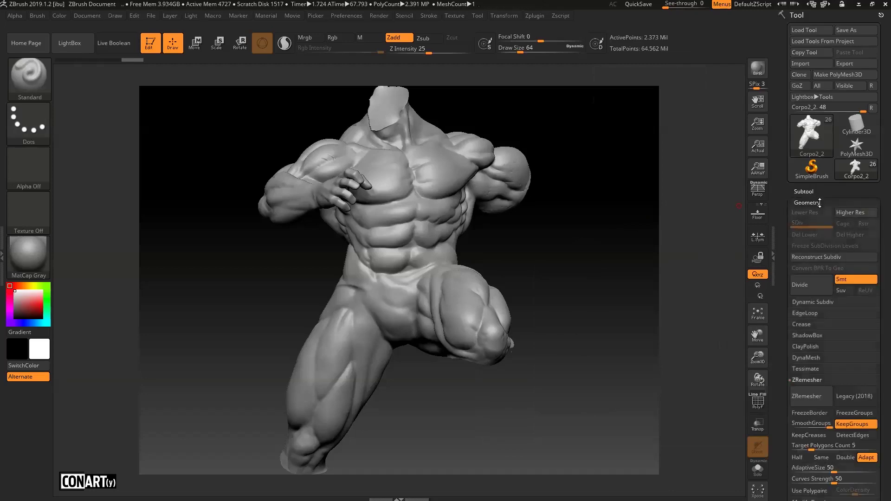
pyautogui.click(818, 398)
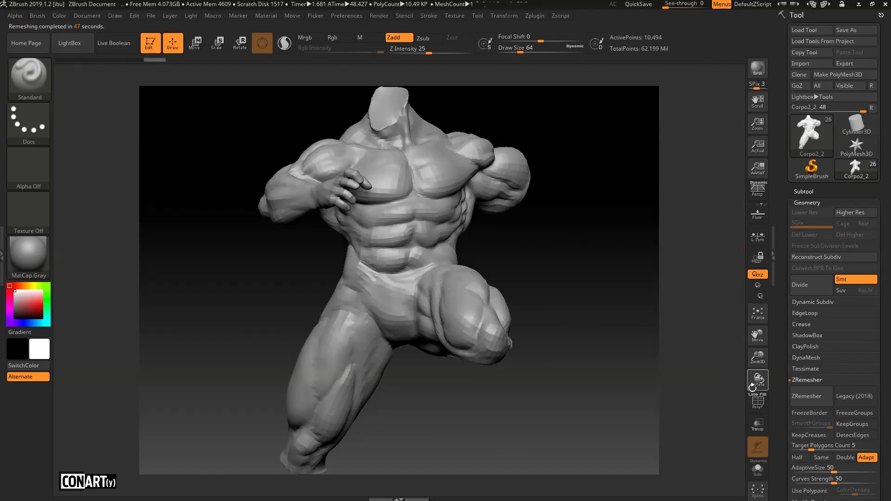
pyautogui.click(754, 402)
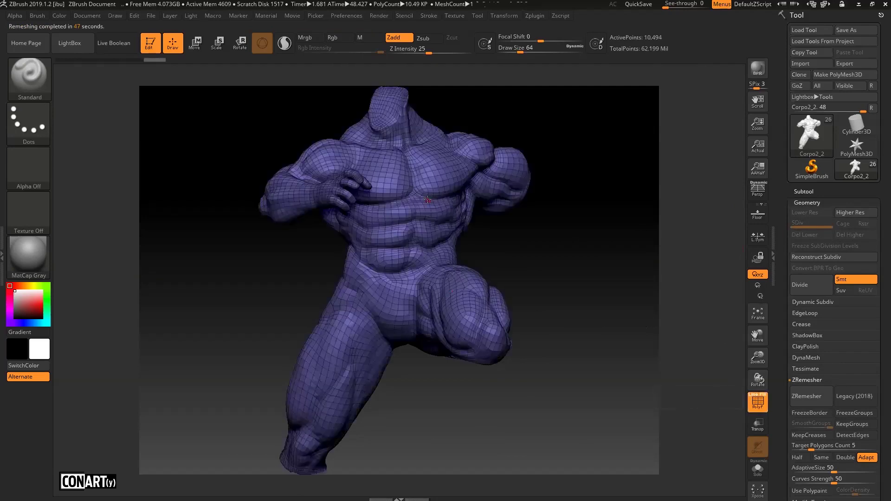
pyautogui.moveTo(541, 235)
pyautogui.mouseDown()
pyautogui.moveTo(458, 235)
pyautogui.moveTo(563, 242)
pyautogui.moveTo(536, 242)
pyautogui.mouseUp()
pyautogui.press('shift')
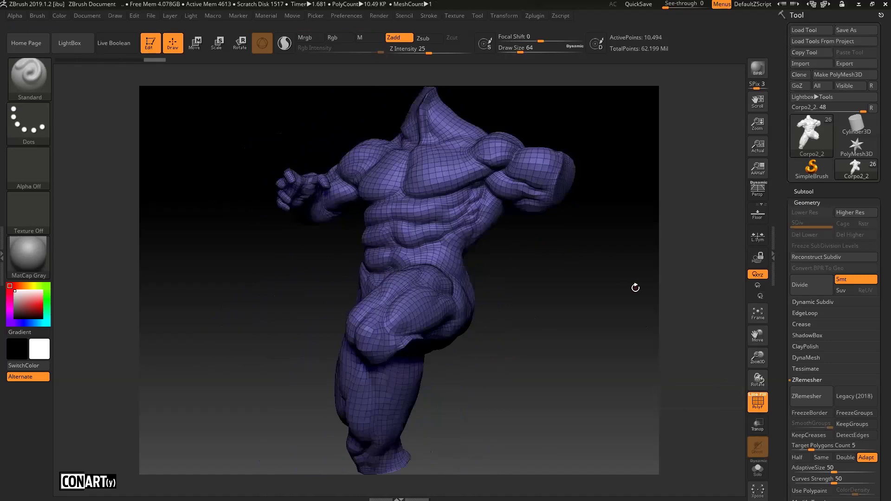
# Step: Turn off the wireframe and compare the remeshed Corpo2_2 with the original Corpo2_1, returning to Corpo2_2 alone
pyautogui.click(801, 203)
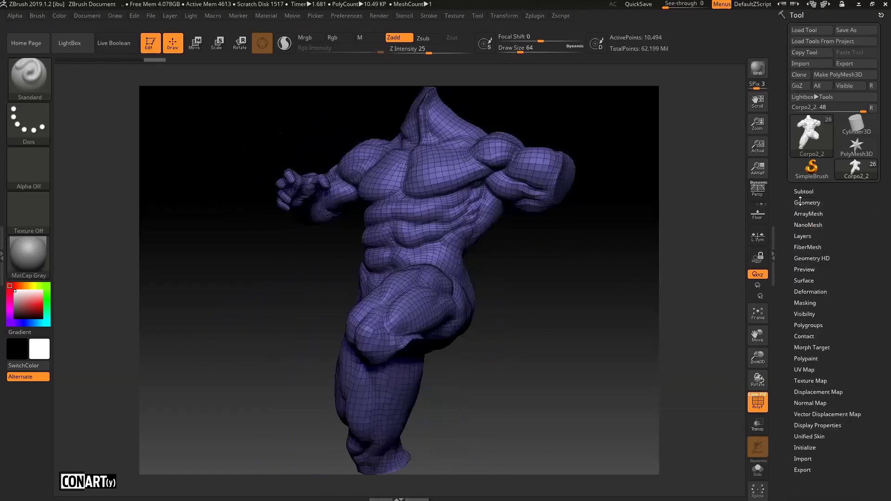
pyautogui.click(803, 191)
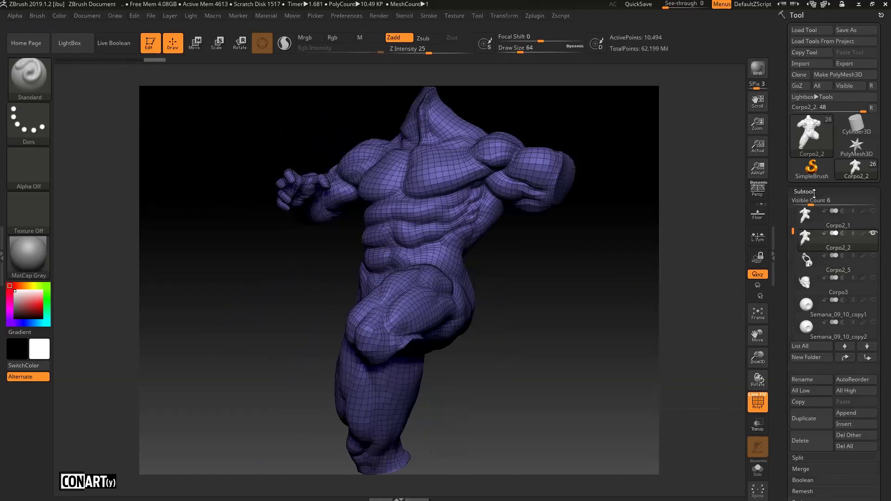
pyautogui.click(874, 212)
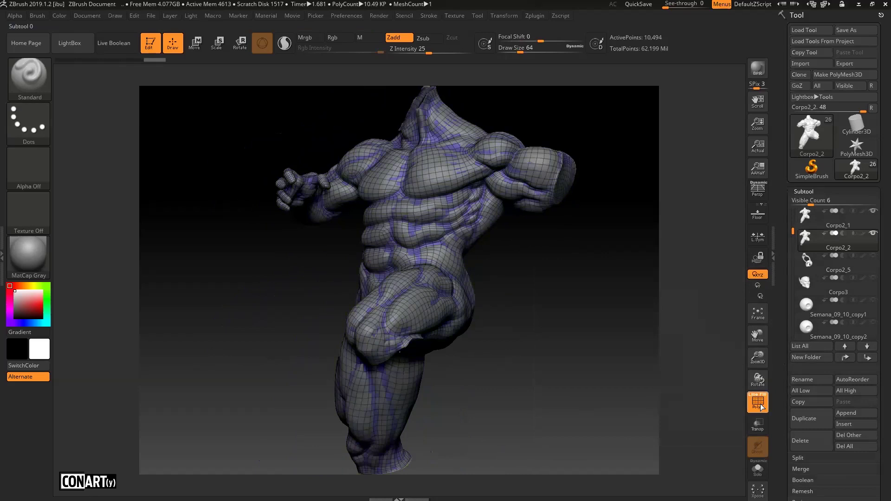
pyautogui.click(757, 402)
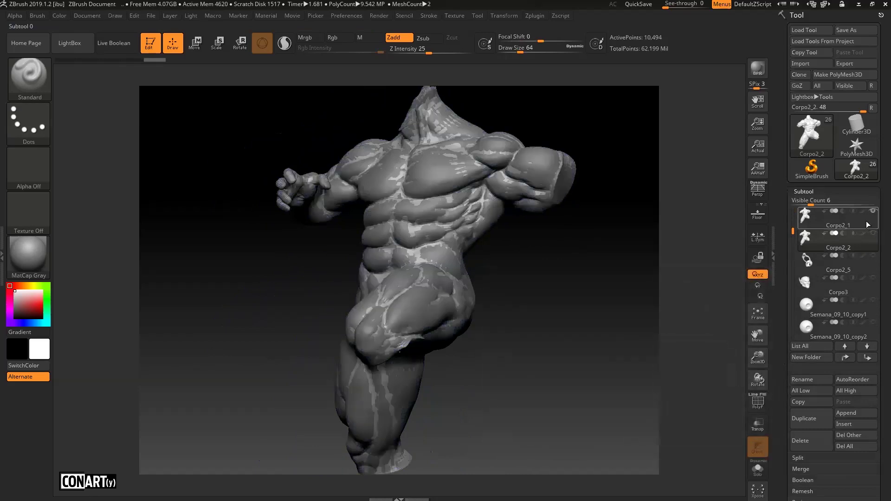
pyautogui.click(866, 220)
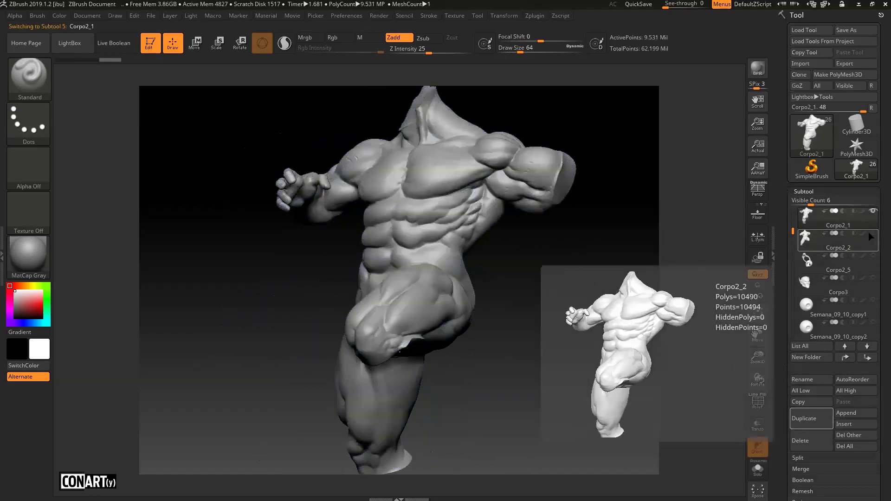
pyautogui.click(869, 242)
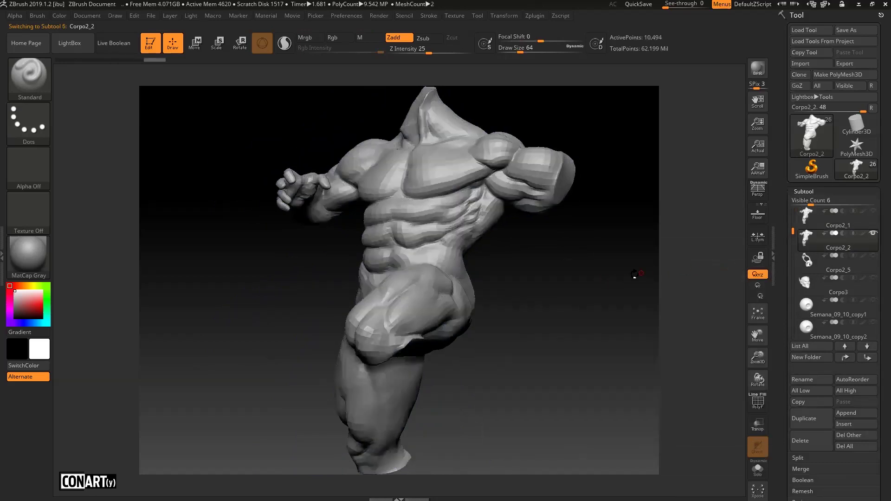
pyautogui.moveTo(615, 284)
pyautogui.mouseDown()
pyautogui.moveTo(607, 279)
pyautogui.moveTo(617, 282)
pyautogui.mouseUp()
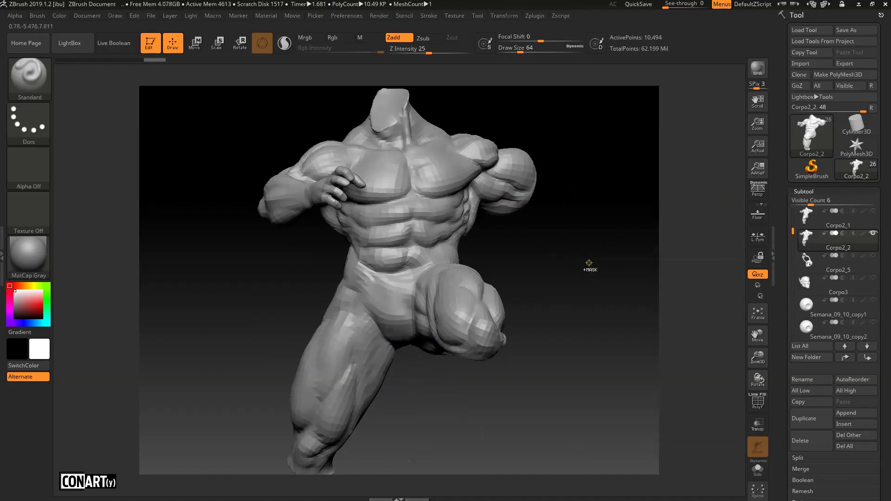
# Step: Subdivide the remeshed Corpo2_2 body up to subdivision level 5 and check the level in its geometry settings
pyautogui.press('ctrl')
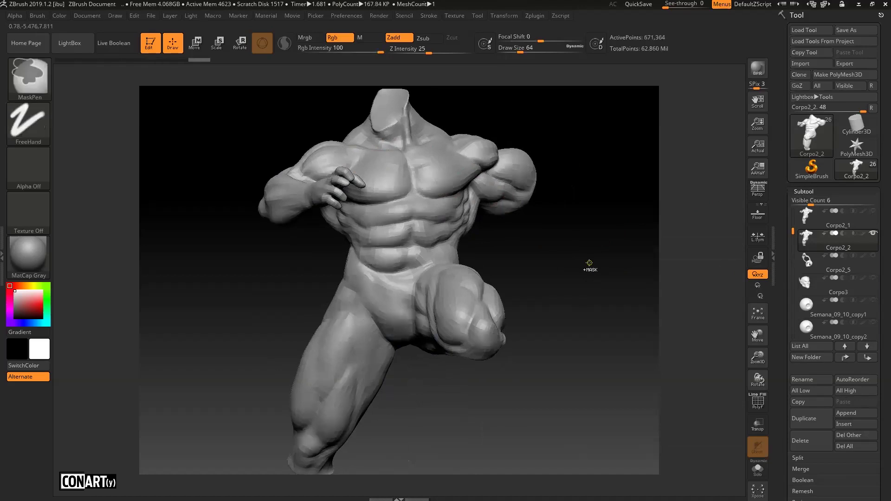
pyautogui.hotkey('ctrl', 'd')
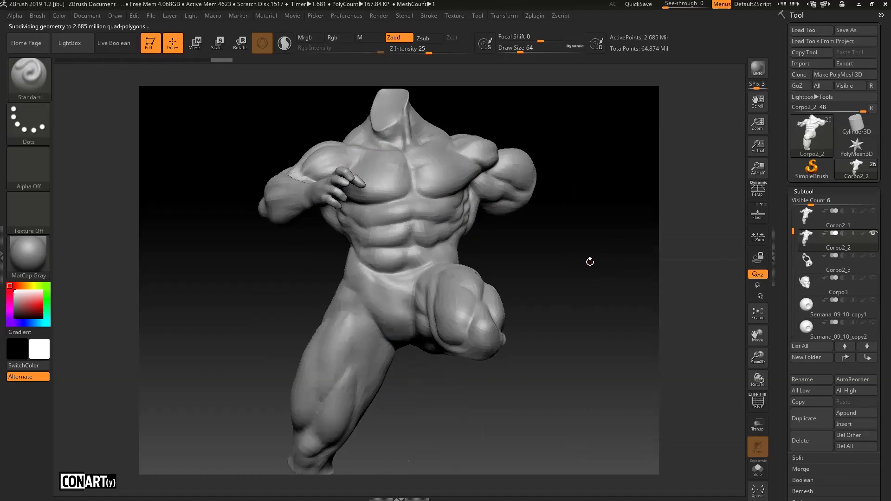
pyautogui.click(816, 192)
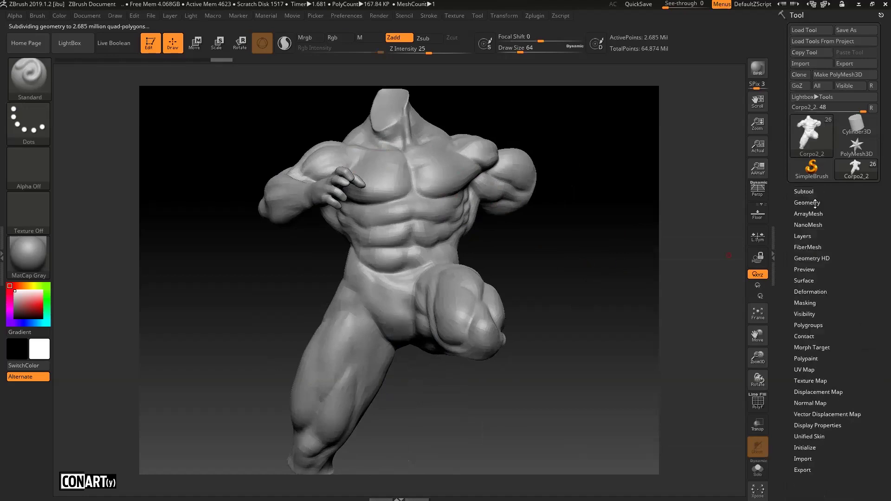
pyautogui.click(816, 203)
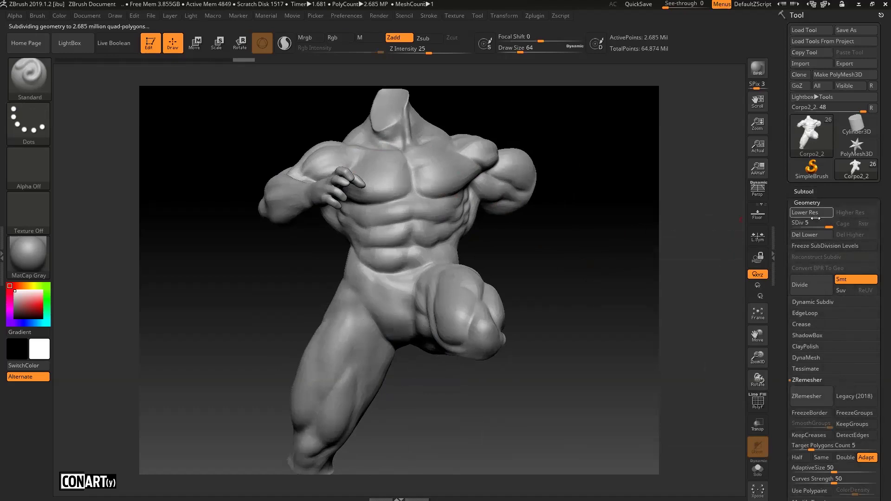
pyautogui.click(764, 403)
pyautogui.click(764, 403)
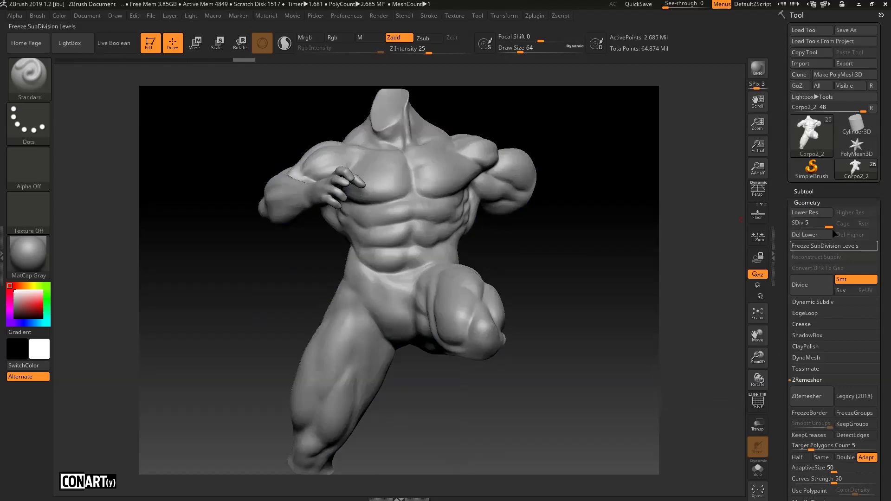
# Step: Store a morph target for the subdivided Corpo2_2 body
pyautogui.click(809, 202)
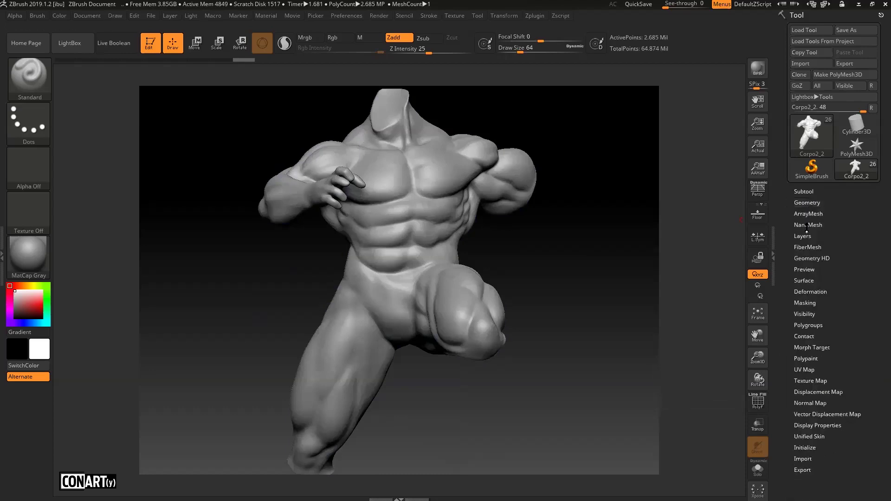
pyautogui.click(799, 348)
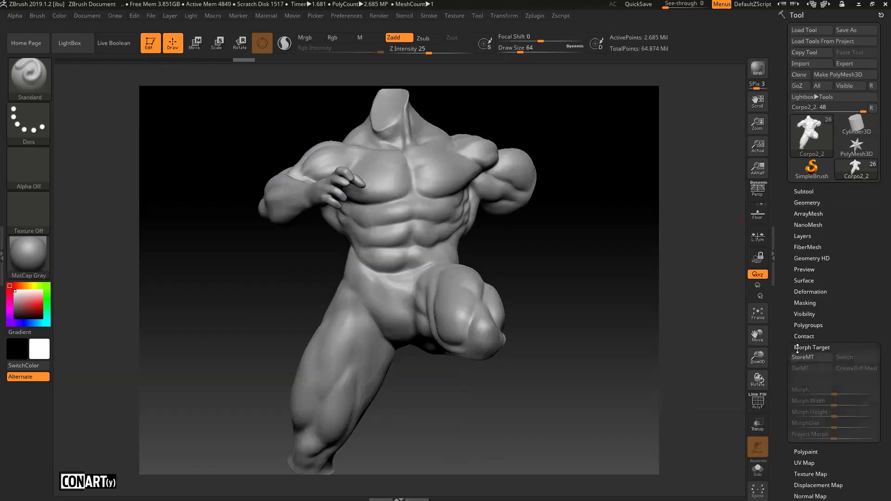
pyautogui.click(805, 357)
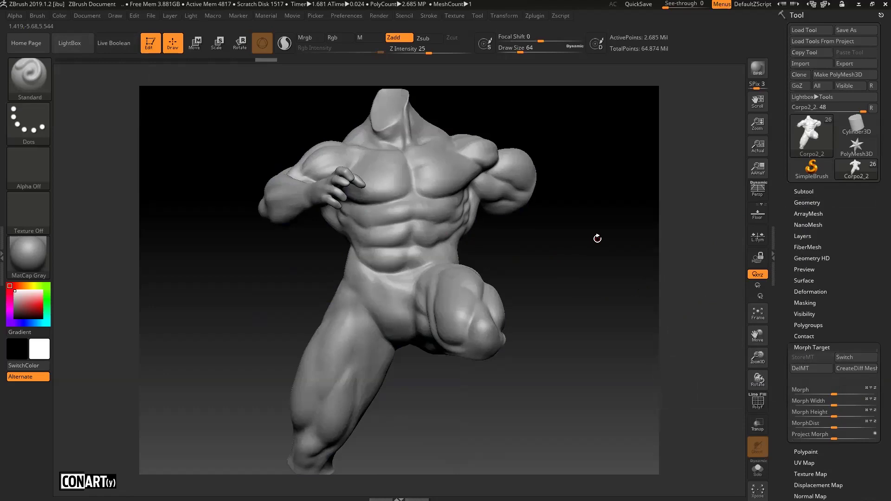
# Step: Sculpt test strokes on the chest with the ClayBuildup brush at draw size 492
pyautogui.press('b')
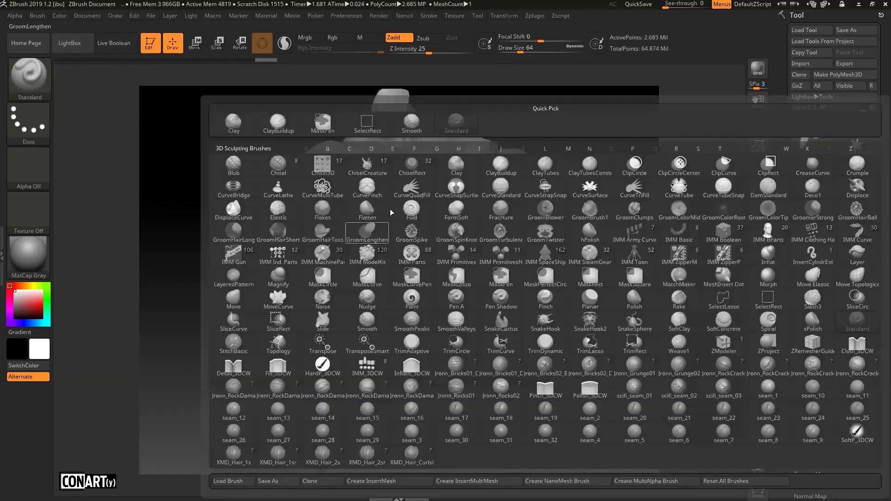
pyautogui.click(278, 122)
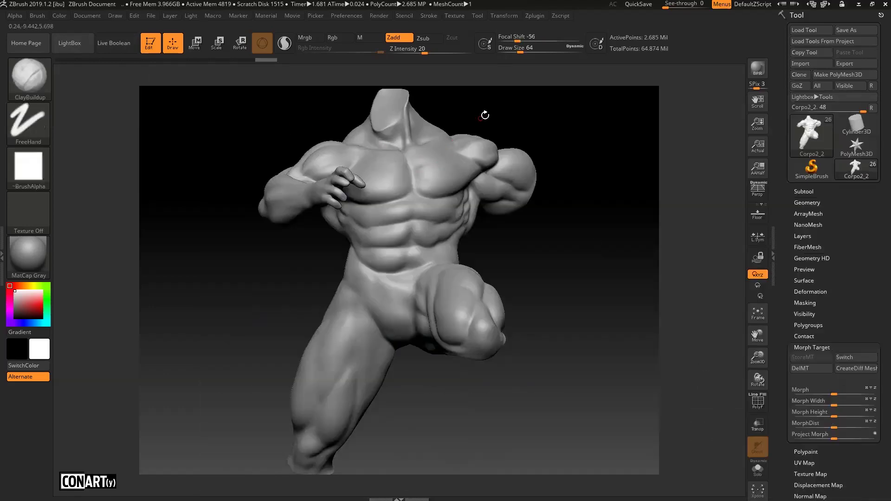
pyautogui.moveTo(475, 127); pyautogui.dragTo(422, 159)
pyautogui.hotkey('ctrl', '1')
pyautogui.hotkey('ctrl', '1')
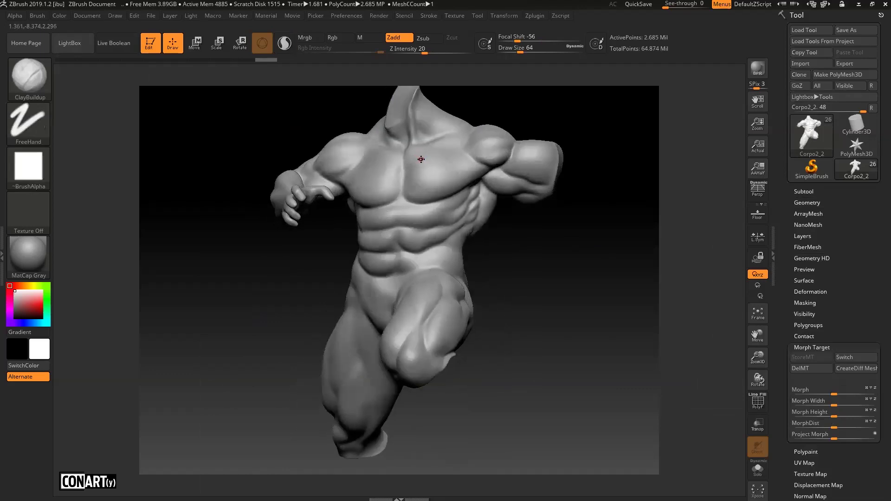
pyautogui.moveTo(520, 53); pyautogui.dragTo(556, 53)
pyautogui.moveTo(434, 147)
pyautogui.mouseDown()
pyautogui.moveTo(421, 168)
pyautogui.moveTo(457, 173)
pyautogui.moveTo(447, 173)
pyautogui.mouseUp()
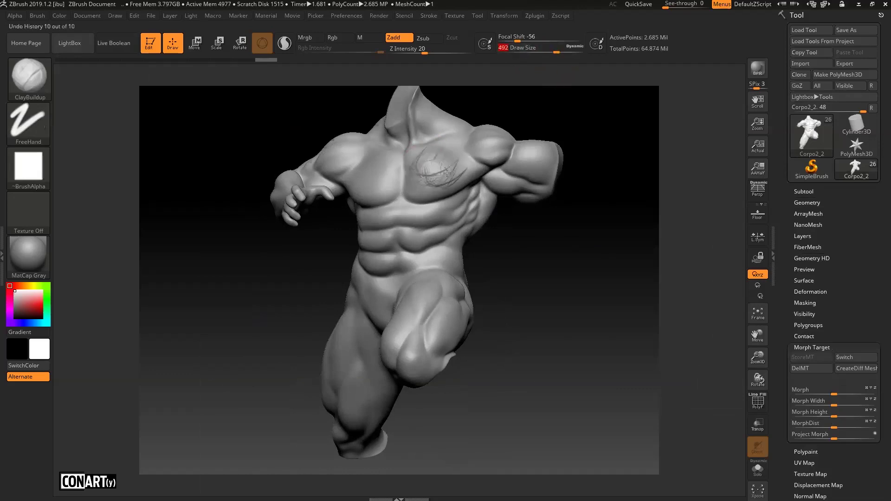
pyautogui.hotkey('ctrl', 'z')
# Step: Paint over the test strokes on the chest with the Morph brush to restore the stored shape
pyautogui.click(36, 89)
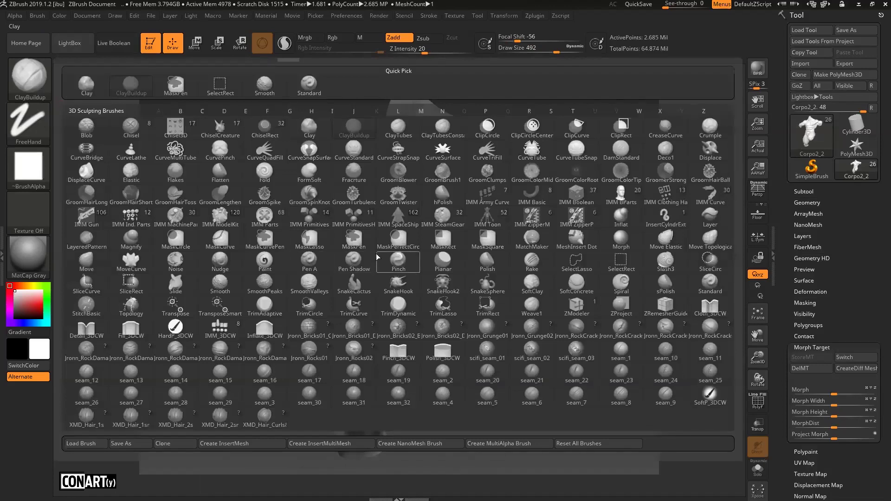
pyautogui.click(610, 232)
pyautogui.moveTo(430, 164)
pyautogui.mouseDown()
pyautogui.moveTo(464, 158)
pyautogui.moveTo(455, 174)
pyautogui.moveTo(439, 172)
pyautogui.moveTo(431, 185)
pyautogui.moveTo(458, 166)
pyautogui.moveTo(434, 176)
pyautogui.moveTo(420, 161)
pyautogui.moveTo(409, 170)
pyautogui.mouseUp()
pyautogui.moveTo(459, 156)
pyautogui.mouseDown()
pyautogui.moveTo(424, 169)
pyautogui.moveTo(426, 183)
pyautogui.moveTo(469, 197)
pyautogui.moveTo(459, 199)
pyautogui.mouseUp()
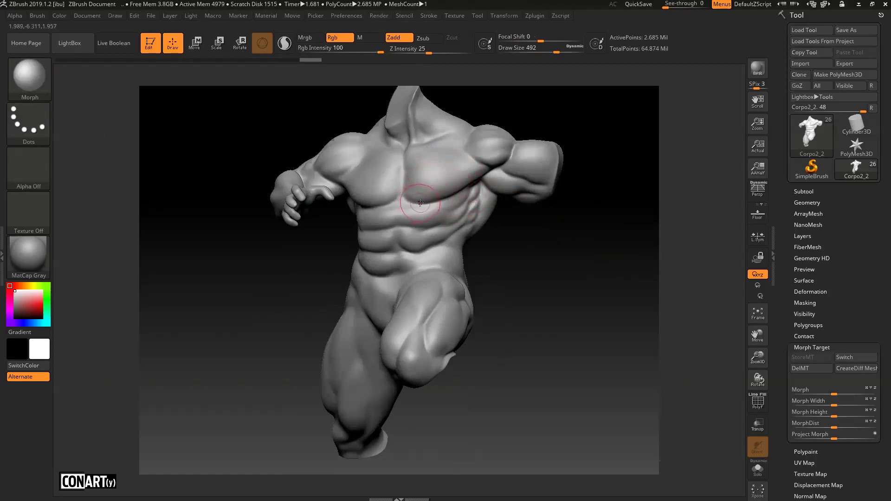
# Step: Add a new sculpting layer to the Corpo2_2 subtool
pyautogui.click(797, 348)
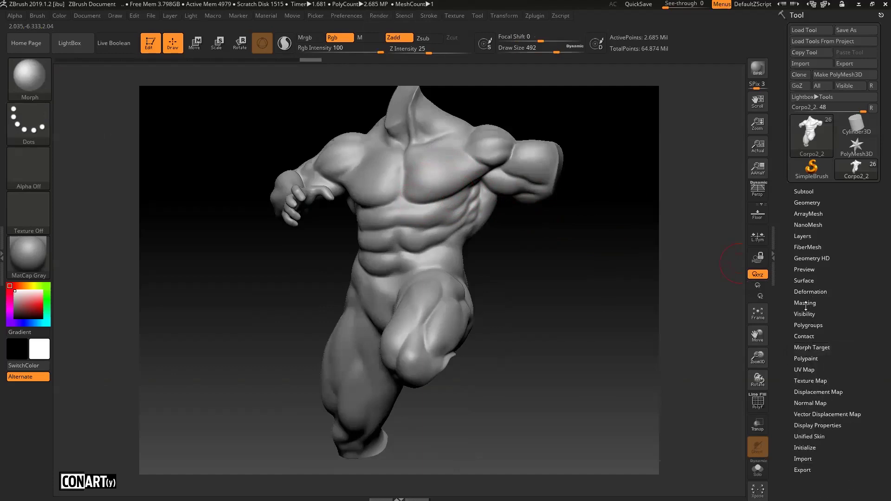
pyautogui.click(808, 236)
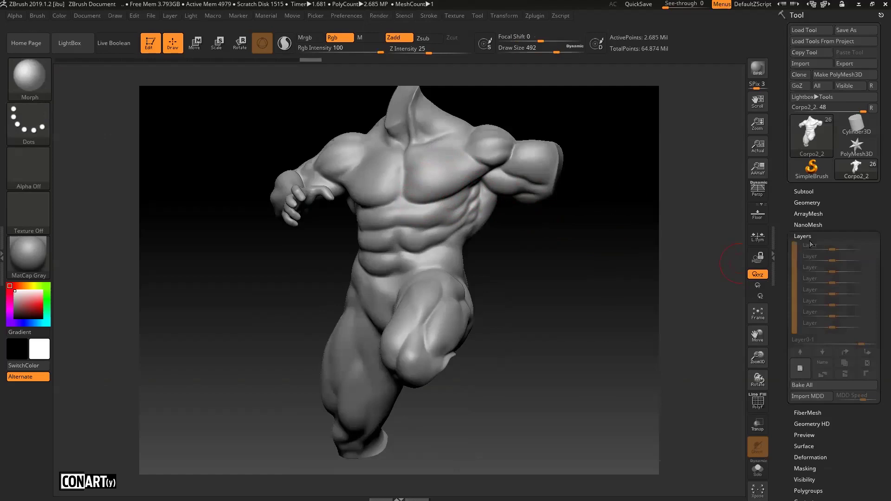
pyautogui.click(799, 372)
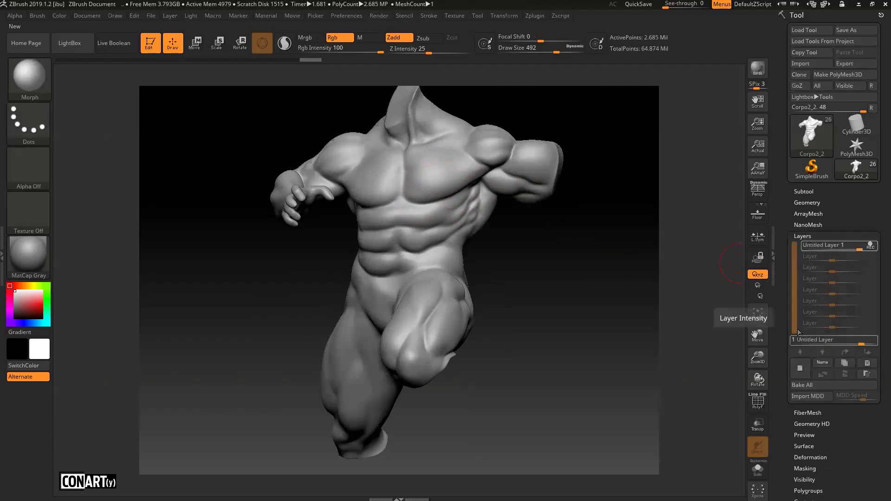
pyautogui.moveTo(827, 245)
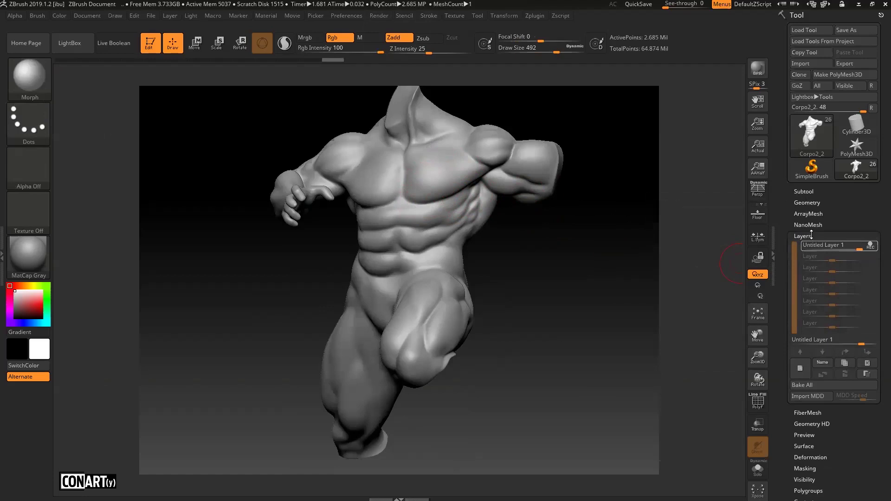
pyautogui.click(809, 236)
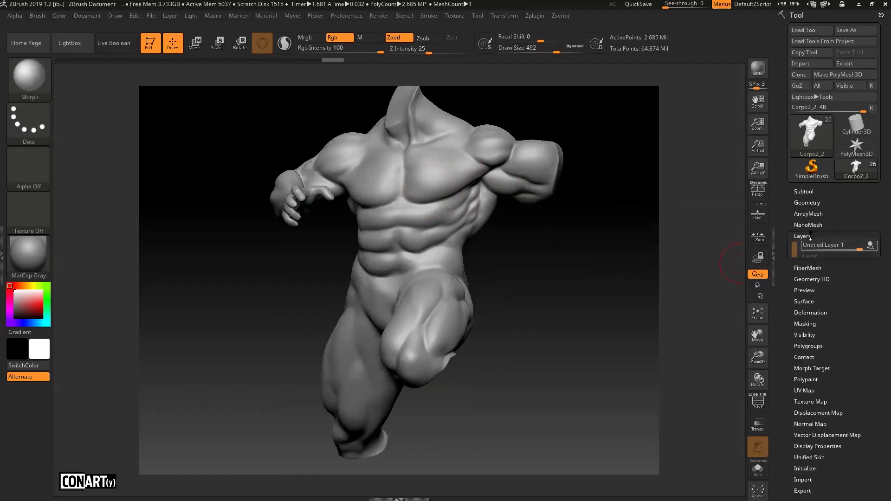
# Step: Make Corpo2_1 visible together with Corpo2_2 and keep Corpo2_2 as the active subtool
pyautogui.click(810, 191)
pyautogui.moveTo(871, 212)
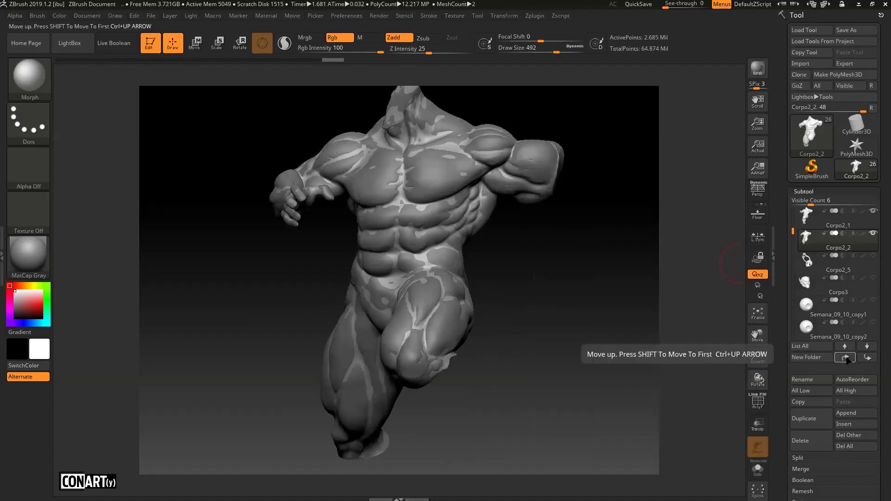
pyautogui.click(867, 359)
pyautogui.click(850, 356)
pyautogui.click(864, 222)
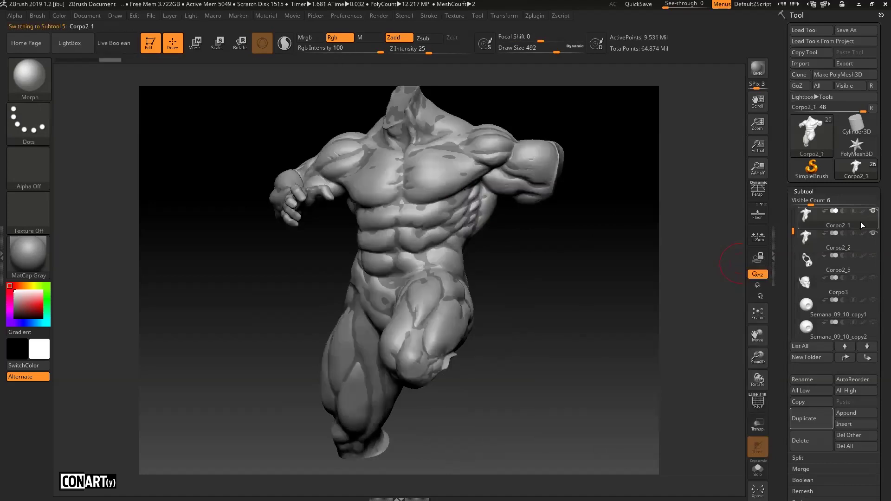
pyautogui.click(867, 247)
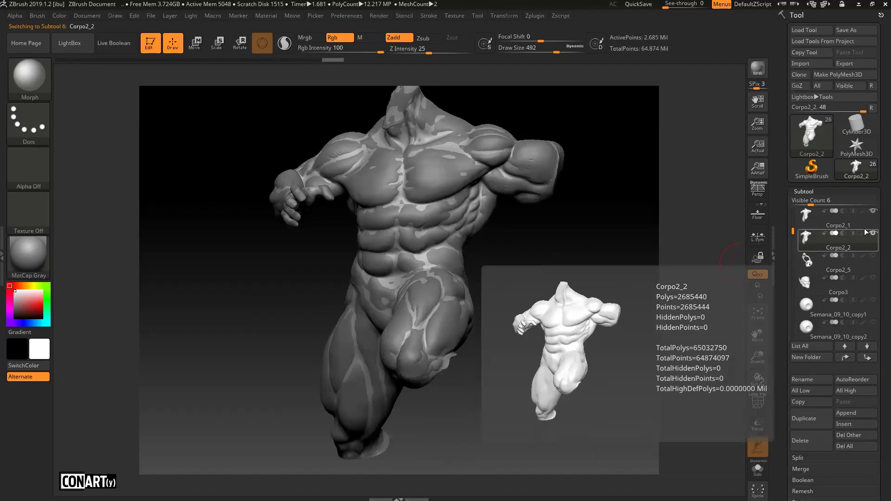
# Step: Open the projection settings for the Corpo2_2 subtool
pyautogui.scroll(-3, 819, 358)
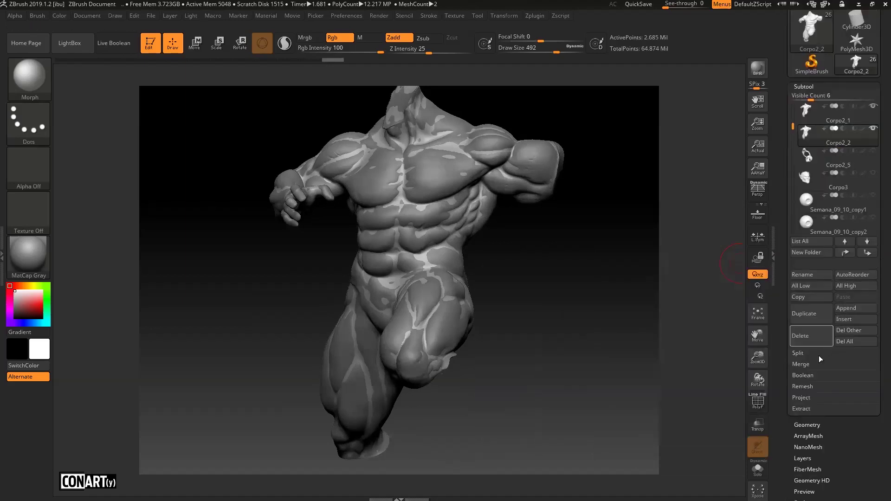
pyautogui.click(802, 397)
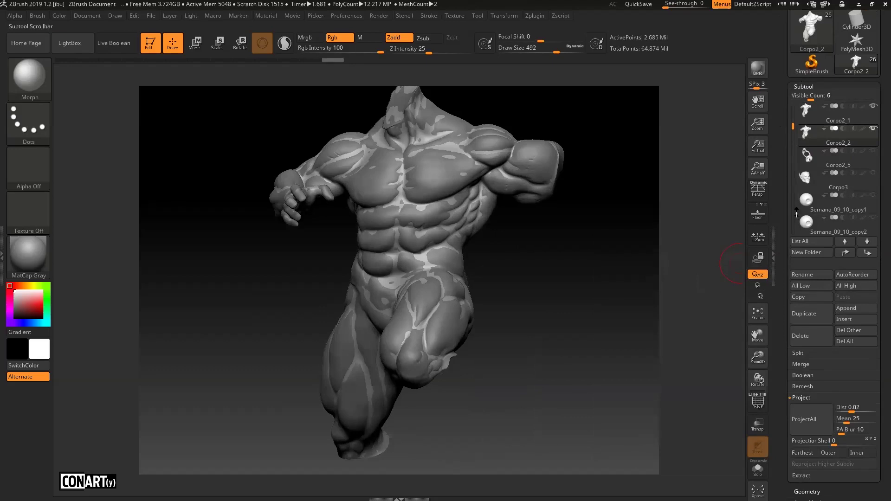
pyautogui.moveTo(825, 135)
pyautogui.moveTo(878, 354); pyautogui.dragTo(879, 347)
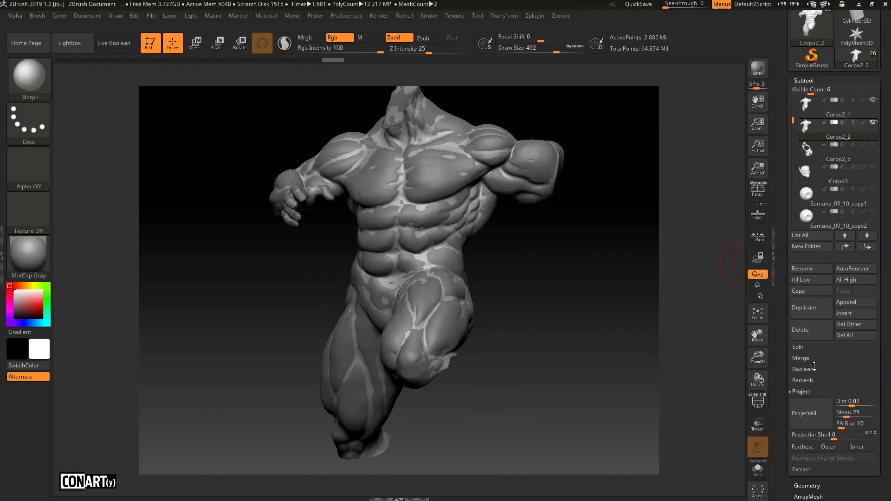
# Step: Set Corpo2_2 to subdivision level 3 and project the detail of Corpo2_1 onto it
pyautogui.click(811, 81)
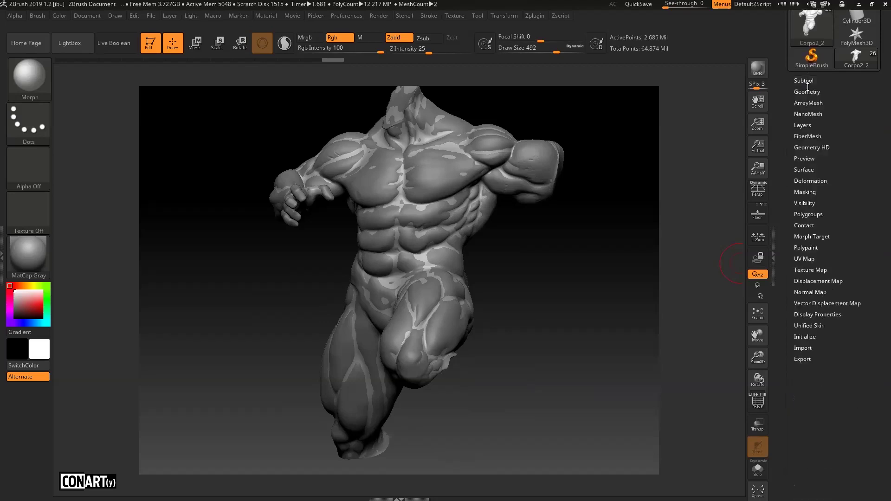
pyautogui.click(812, 91)
pyautogui.moveTo(822, 114); pyautogui.dragTo(811, 115)
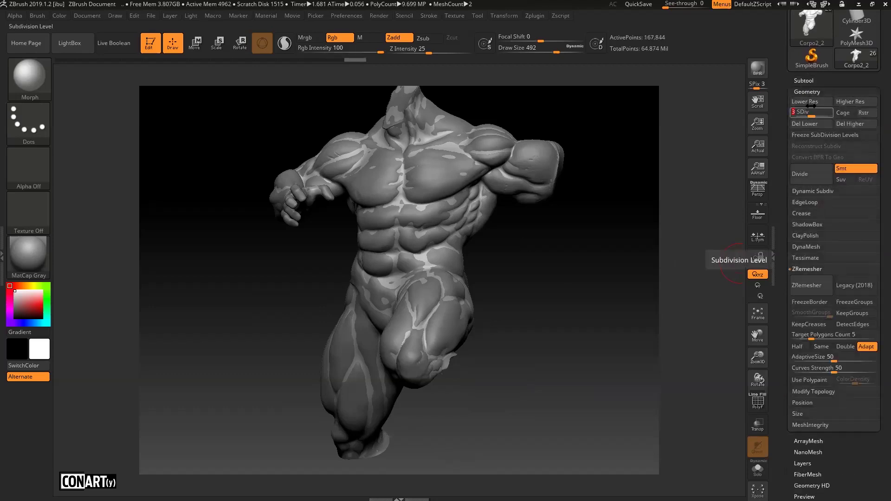
pyautogui.click(808, 91)
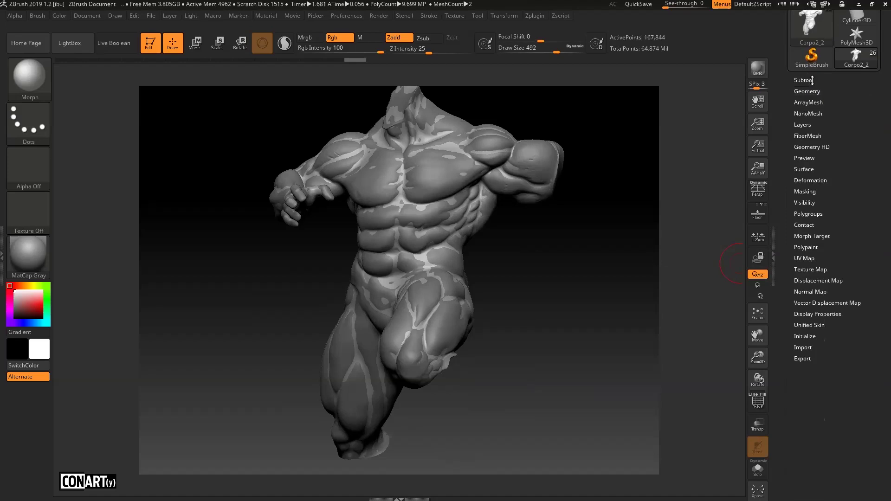
pyautogui.click(811, 81)
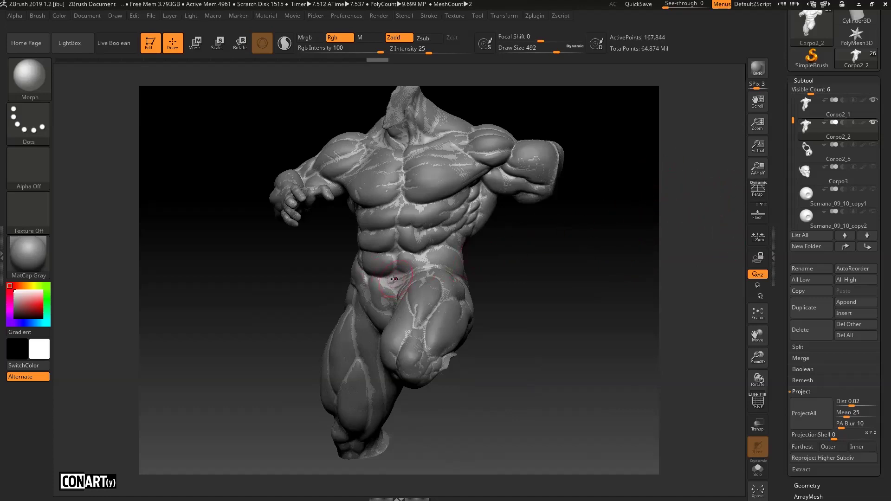
# Step: Hide Corpo2_1 and inspect the projected Corpo2_2 mesh up close around the hand and fingers
pyautogui.click(873, 101)
pyautogui.keyDown('alt'); pyautogui.moveTo(537, 251); pyautogui.dragTo(534, 299); pyautogui.keyUp('alt')
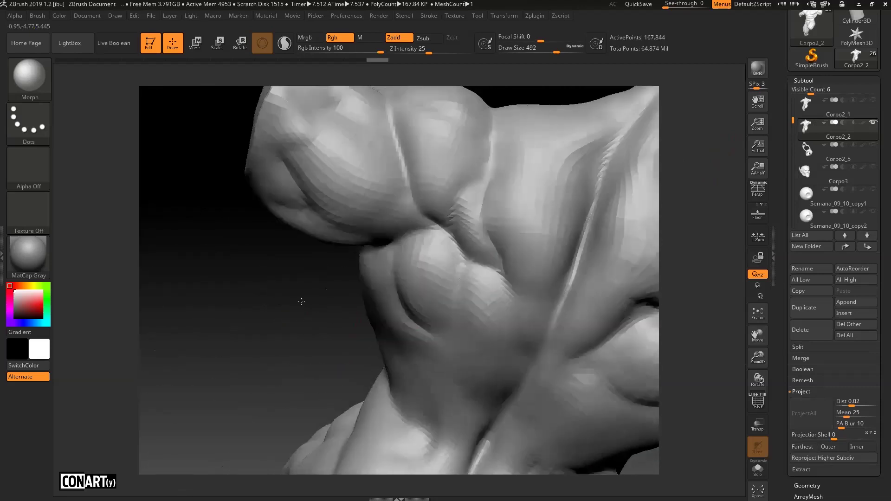
pyautogui.keyDown('alt'); pyautogui.moveTo(301, 301); pyautogui.dragTo(377, 239); pyautogui.keyUp('alt')
pyautogui.moveTo(547, 199)
pyautogui.mouseDown()
pyautogui.moveTo(577, 294)
pyautogui.moveTo(570, 355)
pyautogui.mouseUp()
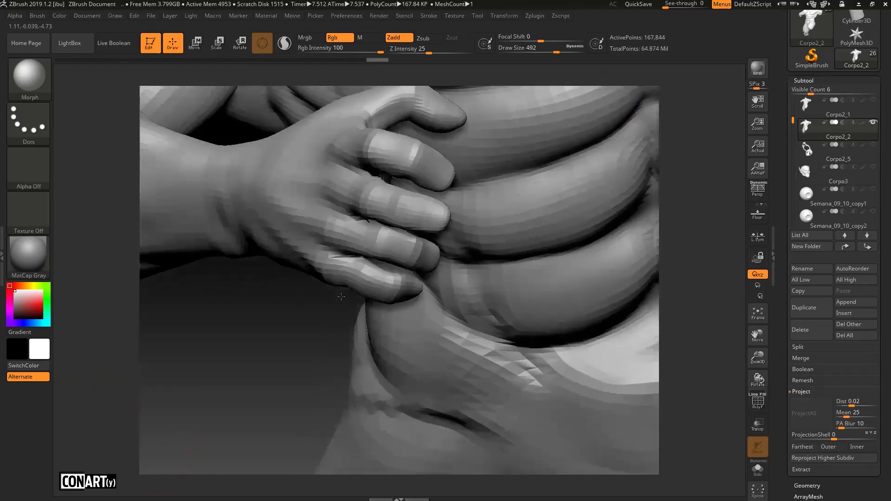
pyautogui.moveTo(341, 297)
pyautogui.mouseDown()
pyautogui.moveTo(264, 284)
pyautogui.moveTo(224, 302)
pyautogui.moveTo(325, 319)
pyautogui.moveTo(292, 314)
pyautogui.moveTo(359, 285)
pyautogui.moveTo(372, 318)
pyautogui.moveTo(348, 302)
pyautogui.moveTo(503, 143)
pyautogui.mouseUp()
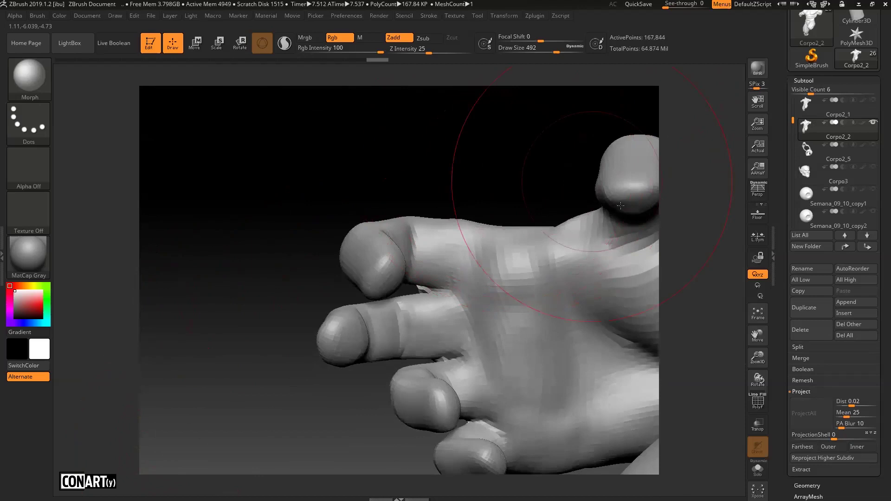
# Step: Display the polygon wireframe on Corpo2_2 and set the brush draw size to 49
pyautogui.click(757, 402)
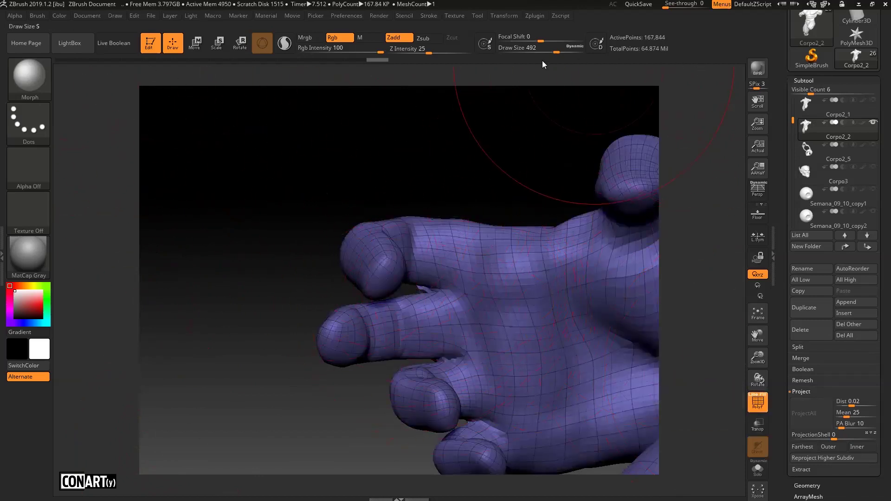
pyautogui.moveTo(556, 52); pyautogui.dragTo(518, 53)
pyautogui.moveTo(480, 205)
pyautogui.keyDown('alt'); pyautogui.mouseDown()
pyautogui.moveTo(453, 225)
pyautogui.moveTo(561, 89)
pyautogui.moveTo(383, 281)
pyautogui.moveTo(432, 132)
pyautogui.moveTo(412, 175)
pyautogui.mouseUp(); pyautogui.keyUp('alt')
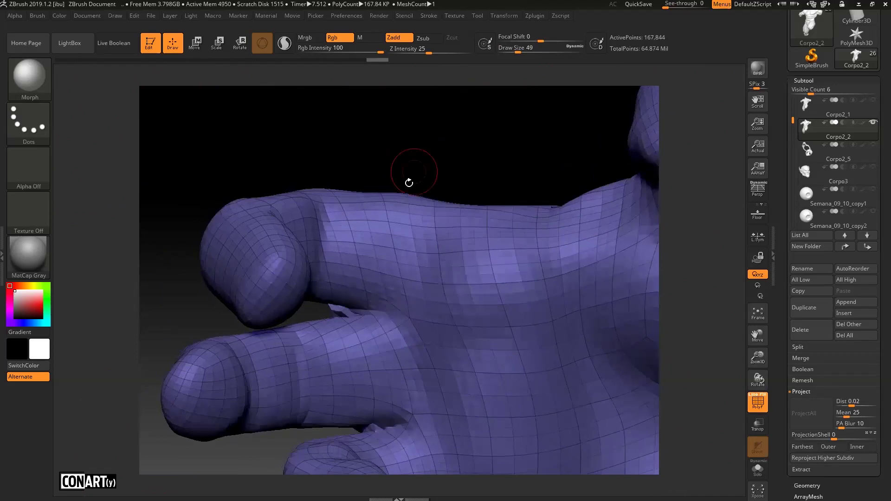
# Step: Paint with the Morph brush over the distorted polygons between the fingers to restore the stored shape
pyautogui.moveTo(337, 309); pyautogui.dragTo(375, 311)
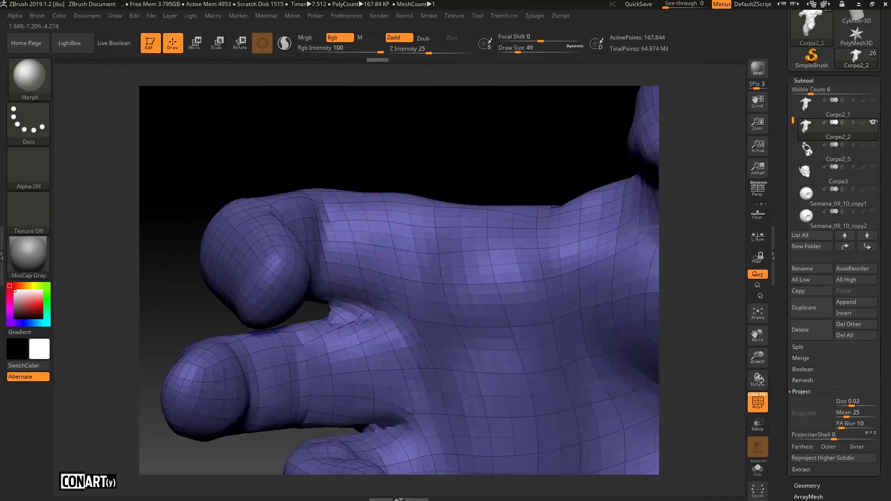
pyautogui.moveTo(485, 160)
pyautogui.mouseDown()
pyautogui.moveTo(320, 288)
pyautogui.moveTo(322, 310)
pyautogui.moveTo(345, 301)
pyautogui.mouseUp()
pyautogui.moveTo(689, 240); pyautogui.dragTo(367, 264)
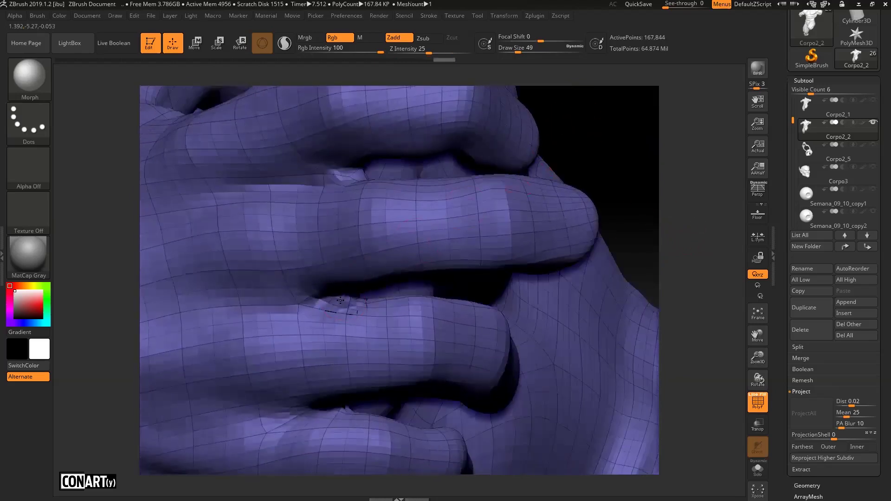
pyautogui.moveTo(633, 175)
pyautogui.mouseDown()
pyautogui.moveTo(278, 269)
pyautogui.moveTo(242, 306)
pyautogui.moveTo(361, 306)
pyautogui.moveTo(357, 298)
pyautogui.mouseUp()
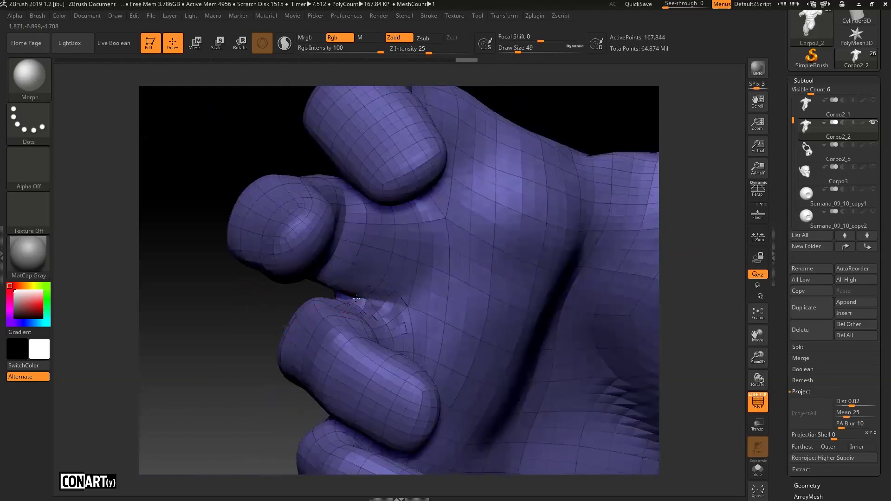
pyautogui.moveTo(233, 377)
pyautogui.keyDown('alt'); pyautogui.mouseDown()
pyautogui.moveTo(297, 332)
pyautogui.moveTo(358, 348)
pyautogui.moveTo(378, 340)
pyautogui.moveTo(410, 363)
pyautogui.moveTo(403, 368)
pyautogui.mouseUp(); pyautogui.keyUp('alt')
pyautogui.moveTo(689, 296); pyautogui.dragTo(725, 175)
pyautogui.moveTo(154, 235); pyautogui.dragTo(617, 292)
pyautogui.moveTo(650, 335); pyautogui.dragTo(602, 264)
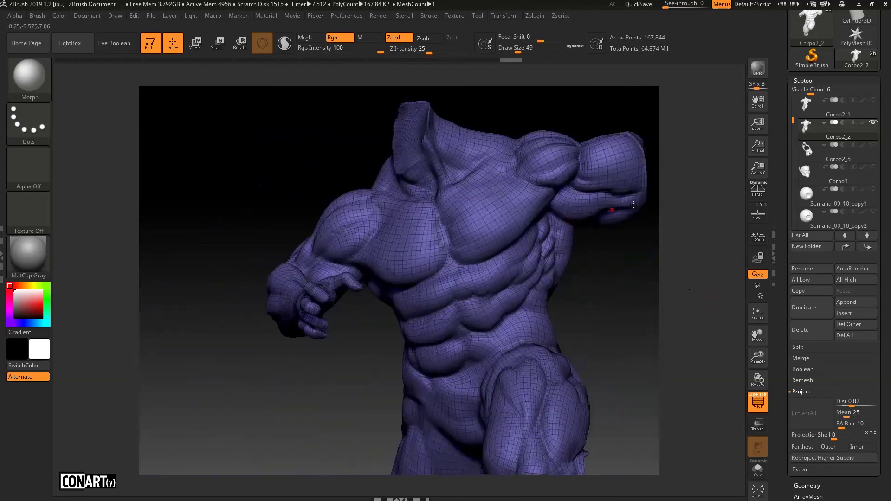
# Step: Show Corpo2_1 again and set Corpo2_2 to subdivision level 5
pyautogui.moveTo(858, 110)
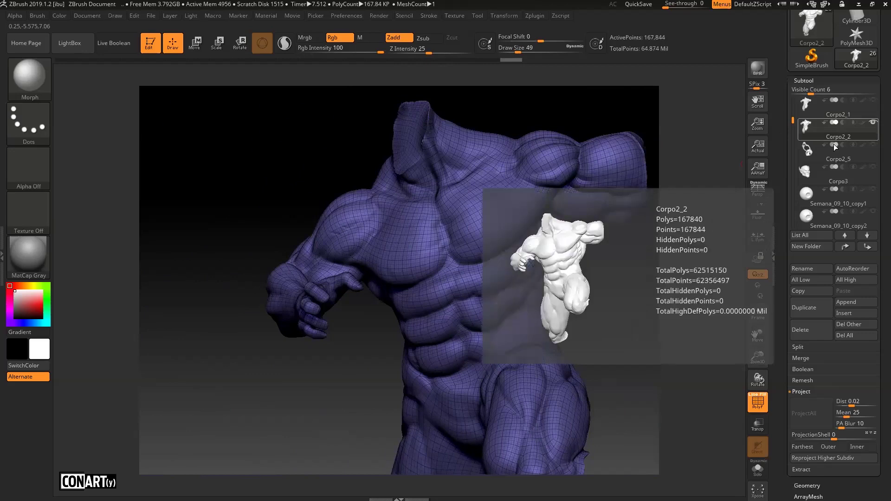
pyautogui.click(874, 101)
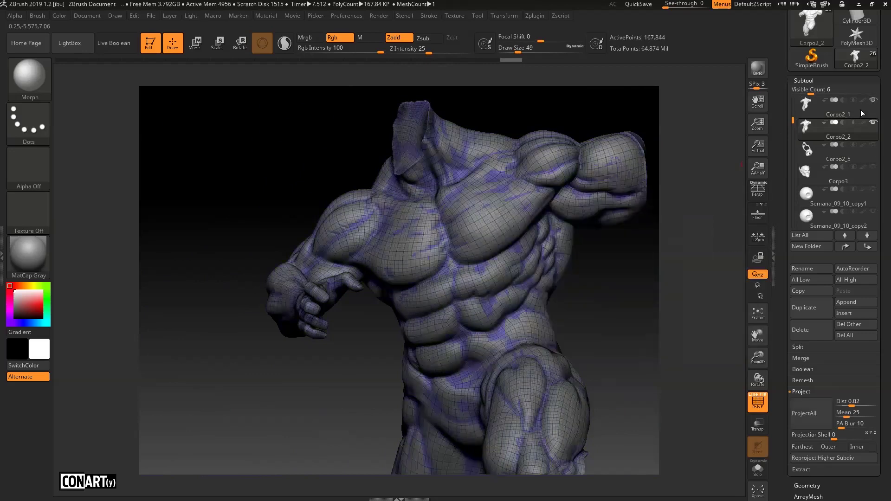
pyautogui.click(809, 80)
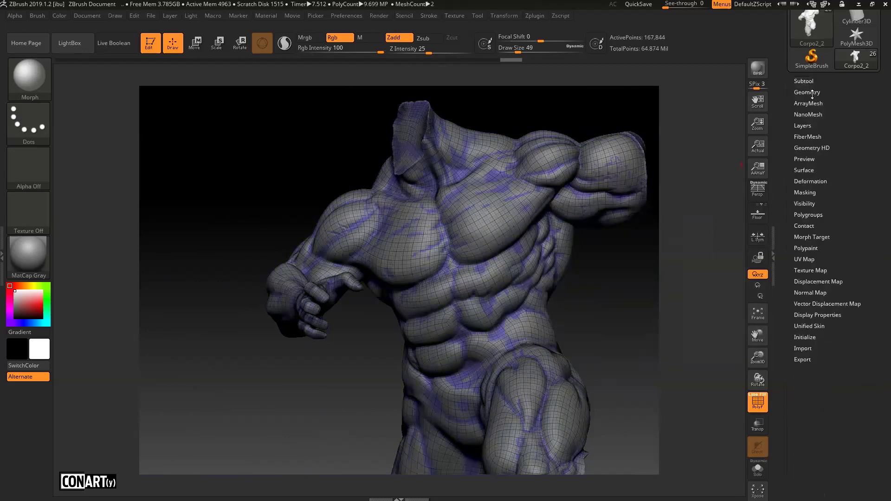
pyautogui.click(807, 92)
pyautogui.moveTo(811, 117); pyautogui.dragTo(831, 116)
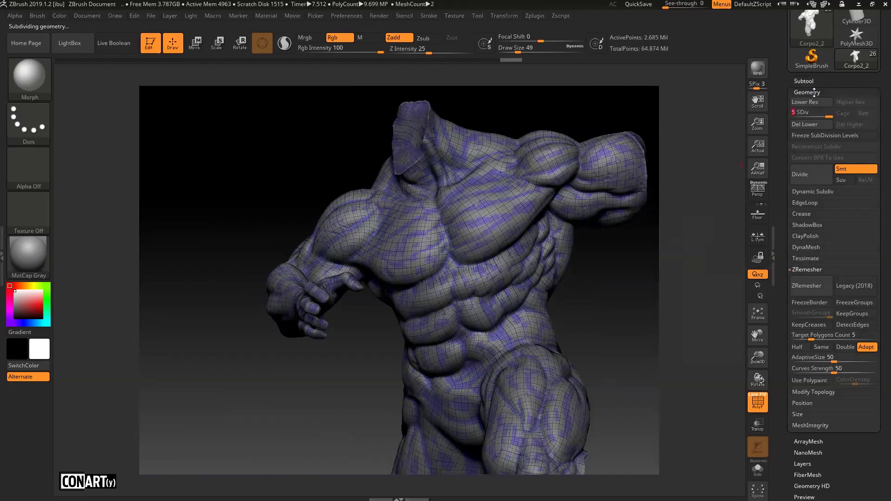
# Step: Hide the wireframe and project the Corpo2_1 detail onto Corpo2_2 at its highest subdivision level
pyautogui.click(814, 92)
pyautogui.click(809, 81)
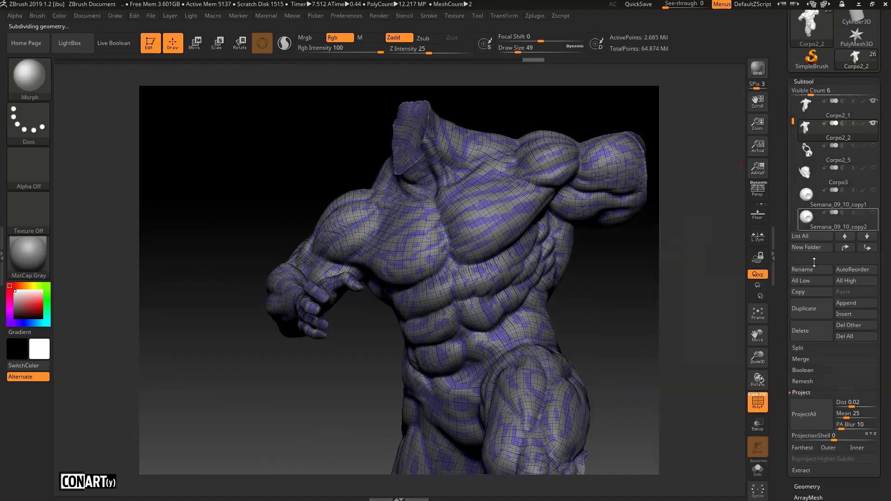
pyautogui.click(758, 408)
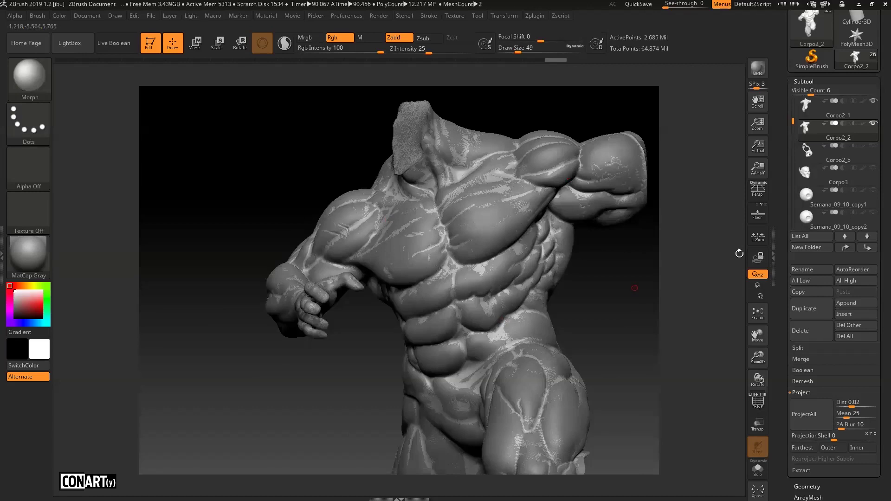
# Step: Delete the original Corpo2_1 subtool
pyautogui.click(873, 101)
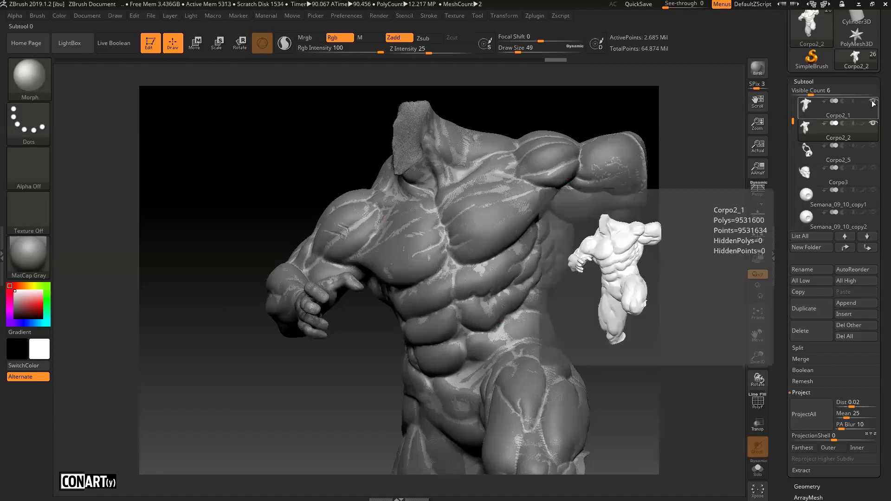
pyautogui.click(857, 113)
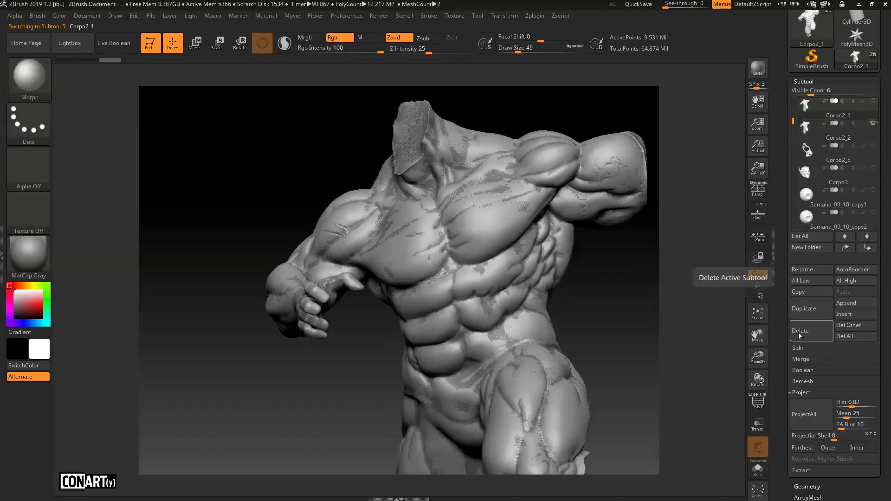
pyautogui.click(807, 339)
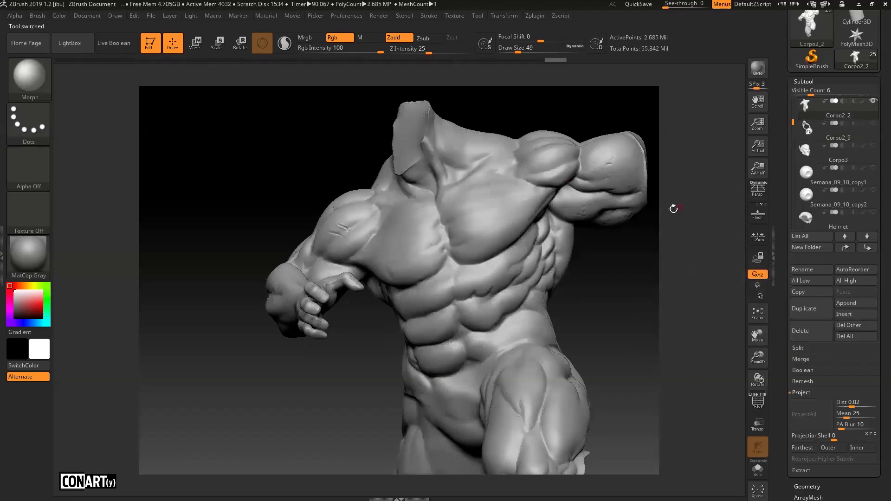
# Step: Display the wireframe on Corpo2_2 and lower it to subdivision level 1 to examine its base topology
pyautogui.click(758, 402)
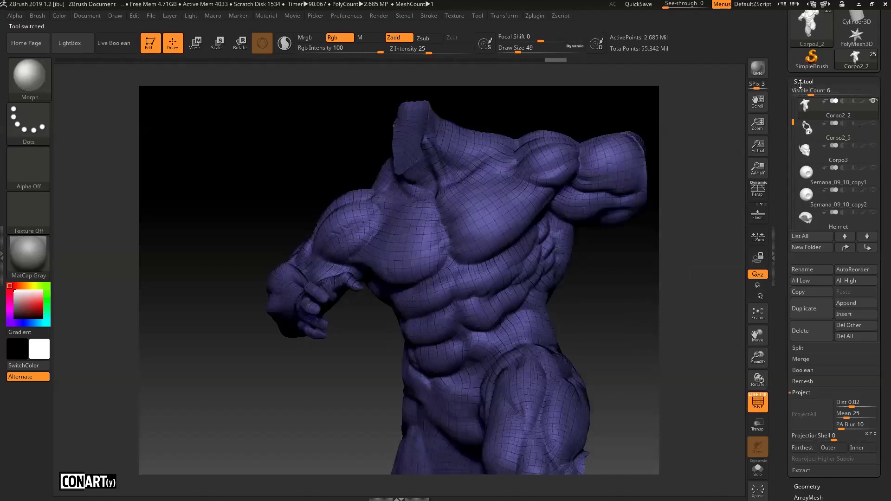
pyautogui.click(800, 82)
pyautogui.click(813, 92)
pyautogui.moveTo(829, 116); pyautogui.dragTo(793, 113)
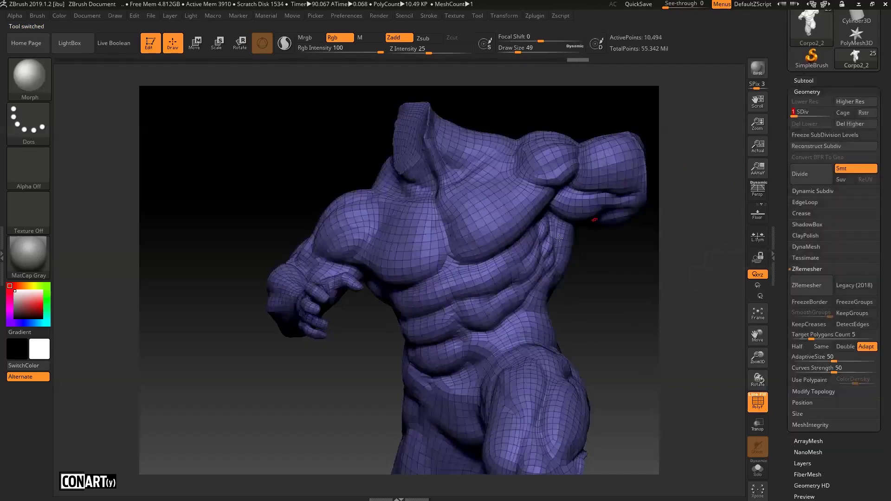
pyautogui.moveTo(610, 267)
pyautogui.mouseDown()
pyautogui.moveTo(624, 261)
pyautogui.moveTo(599, 268)
pyautogui.moveTo(673, 223)
pyautogui.mouseUp()
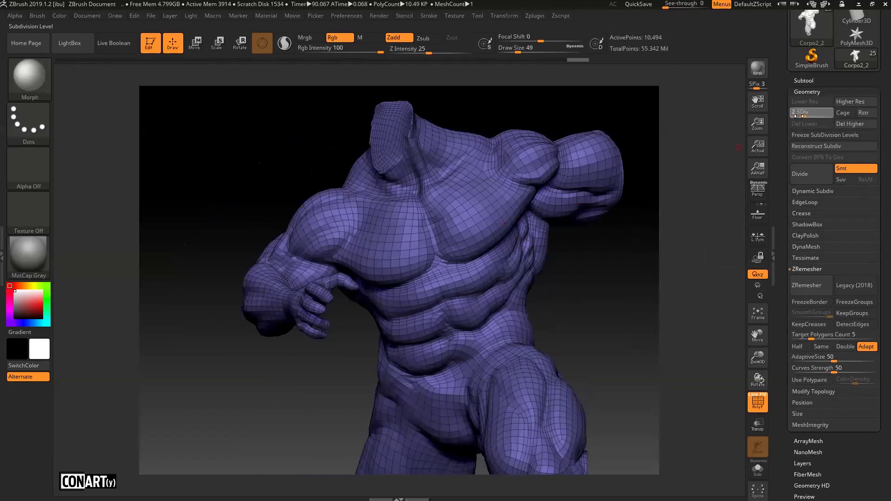
# Step: Compare subdivision levels 1 and 2 of Corpo2_2, and return it to level 5
pyautogui.click(797, 116)
pyautogui.click(793, 116)
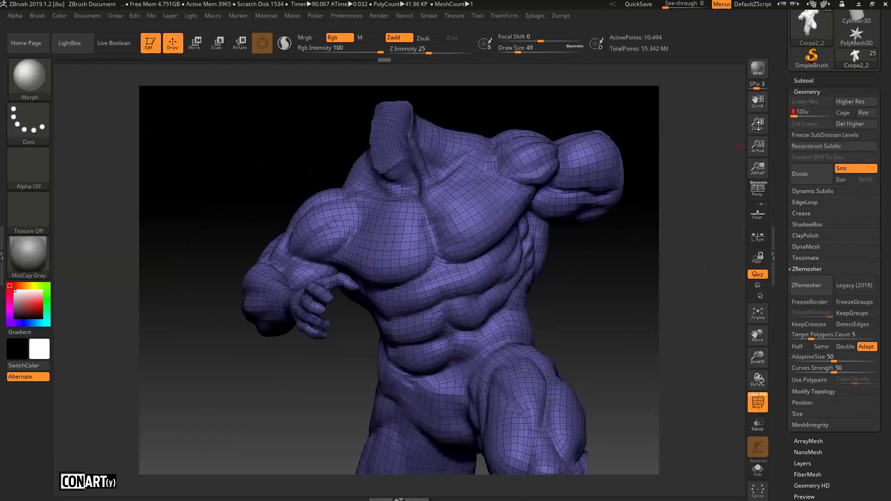
pyautogui.moveTo(594, 258)
pyautogui.mouseDown()
pyautogui.moveTo(560, 265)
pyautogui.moveTo(605, 270)
pyautogui.mouseUp()
pyautogui.moveTo(799, 113); pyautogui.dragTo(831, 116)
pyautogui.click(811, 91)
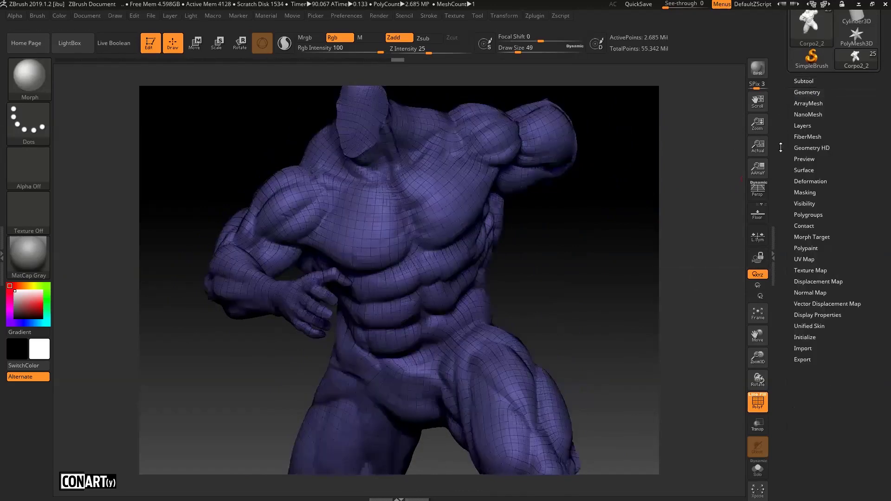
# Step: Hide the wireframe lines on Corpo2_2 and inspect the hand for damaged geometry between the fingers
pyautogui.click(758, 402)
pyautogui.moveTo(571, 259); pyautogui.dragTo(553, 252)
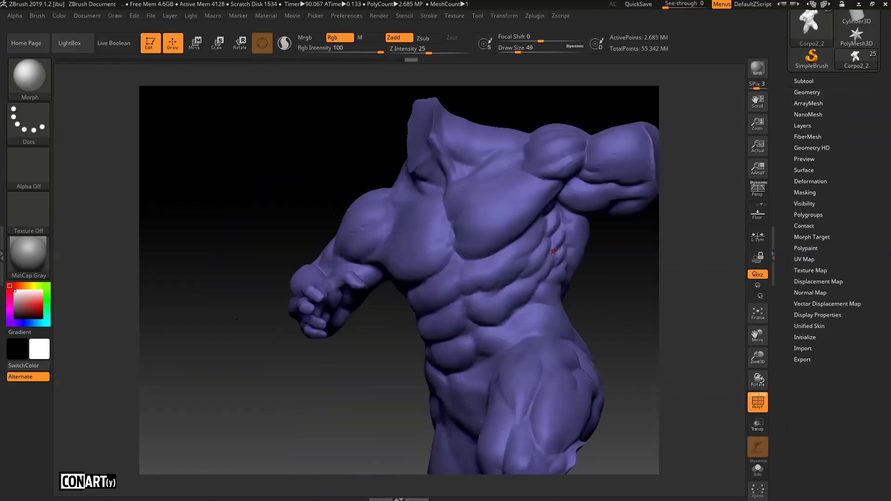
pyautogui.moveTo(600, 268); pyautogui.dragTo(597, 266)
pyautogui.keyDown('alt'); pyautogui.moveTo(558, 297); pyautogui.dragTo(571, 379); pyautogui.keyUp('alt')
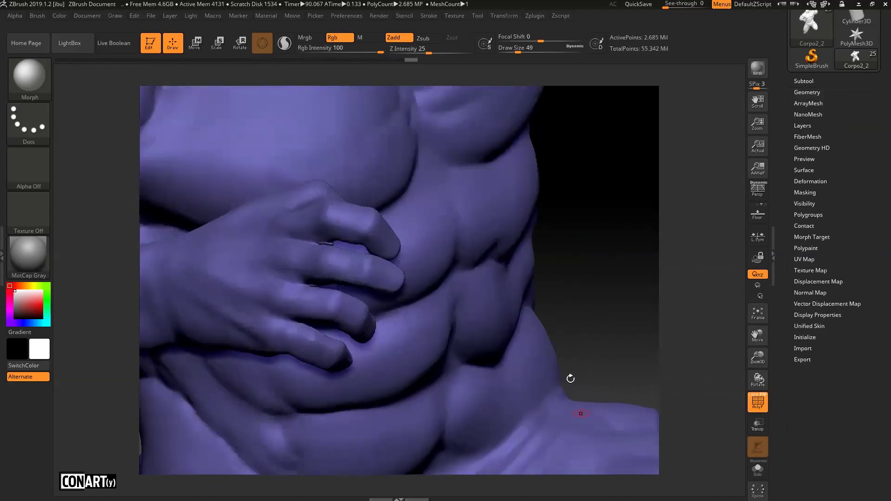
pyautogui.moveTo(614, 267); pyautogui.dragTo(652, 265)
pyautogui.moveTo(291, 408); pyautogui.dragTo(325, 465)
pyautogui.moveTo(195, 407); pyautogui.dragTo(279, 325)
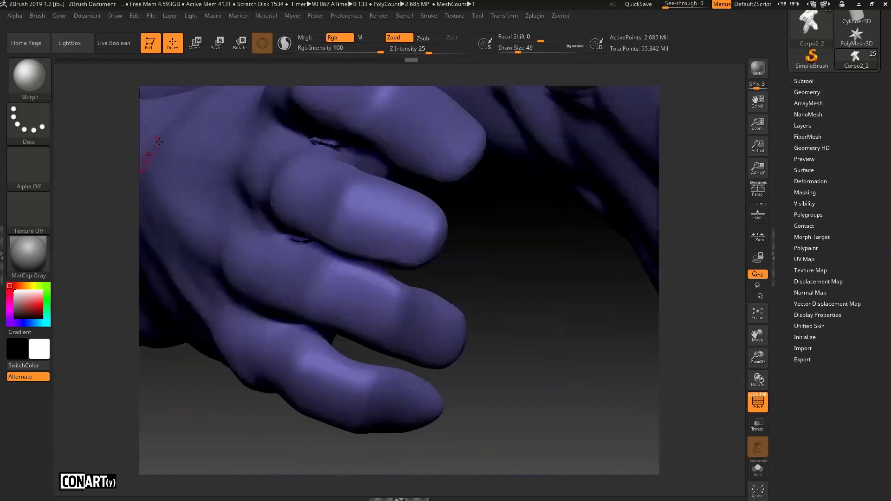
# Step: Repair the damaged geometry between the upper two fingers with the Smooth and Morph brushes, undoing unwanted strokes
pyautogui.keyDown('shift'); pyautogui.moveTo(315, 143); pyautogui.dragTo(333, 146); pyautogui.keyUp('shift')
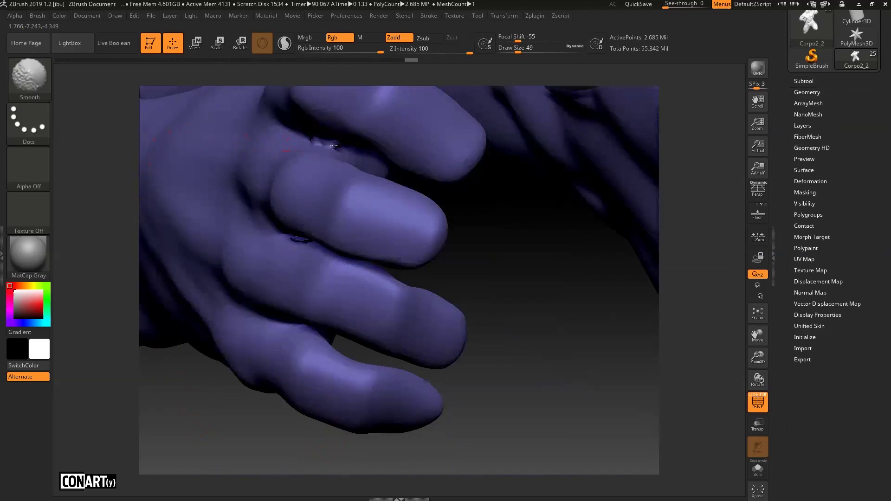
pyautogui.moveTo(475, 207); pyautogui.dragTo(346, 149)
pyautogui.moveTo(225, 121)
pyautogui.mouseDown()
pyautogui.moveTo(207, 111)
pyautogui.moveTo(350, 159)
pyautogui.mouseUp()
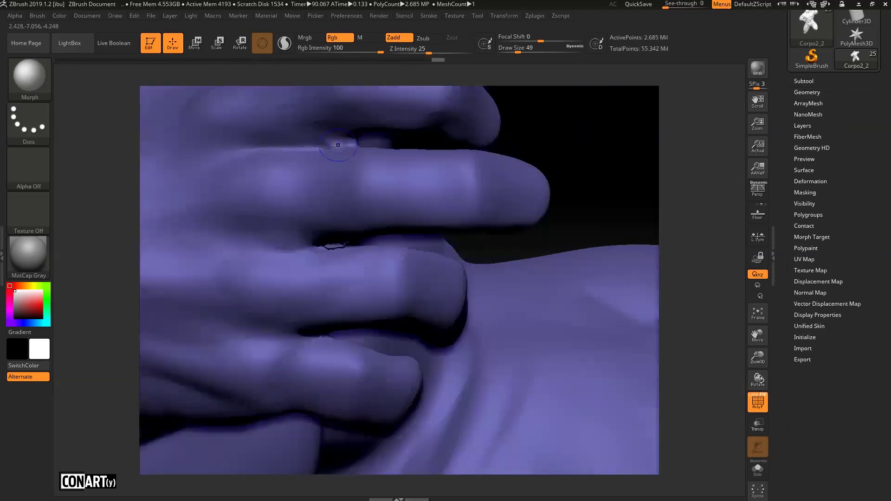
pyautogui.press('ctrl')
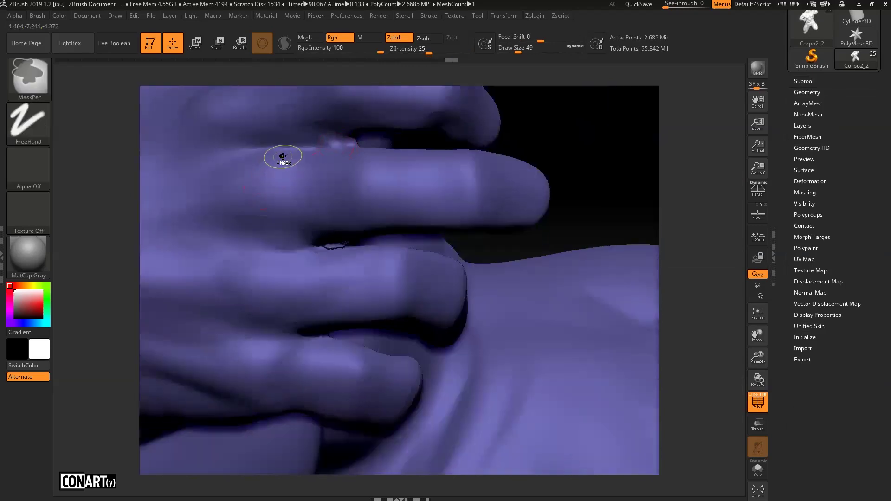
pyautogui.press('ctrl')
pyautogui.hotkey('ctrl', 'z')
pyautogui.moveTo(330, 144)
pyautogui.mouseDown()
pyautogui.moveTo(318, 145)
pyautogui.moveTo(354, 143)
pyautogui.moveTo(273, 145)
pyautogui.mouseUp()
# Step: Restore the broken surface between the middle fingers from the palm side with the Morph brush
pyautogui.moveTo(587, 130); pyautogui.dragTo(455, 141)
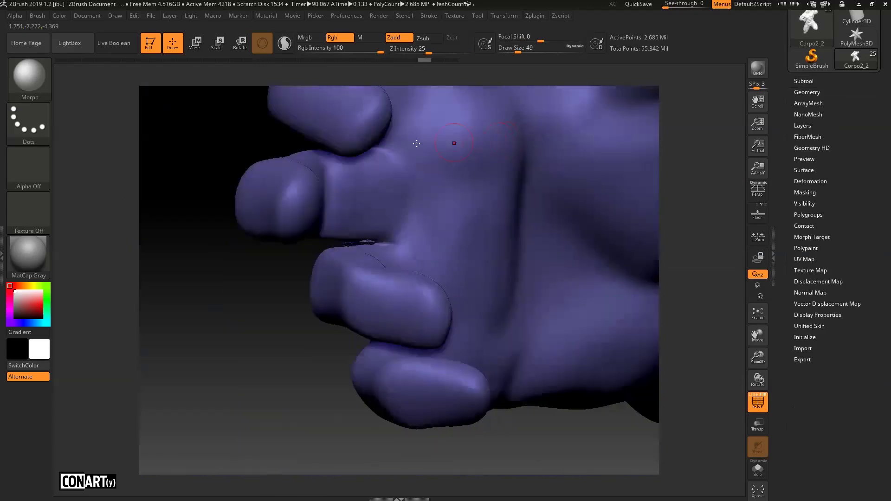
pyautogui.moveTo(247, 131)
pyautogui.mouseDown()
pyautogui.moveTo(338, 139)
pyautogui.moveTo(298, 135)
pyautogui.mouseUp()
pyautogui.moveTo(299, 135); pyautogui.dragTo(344, 214, button='right')
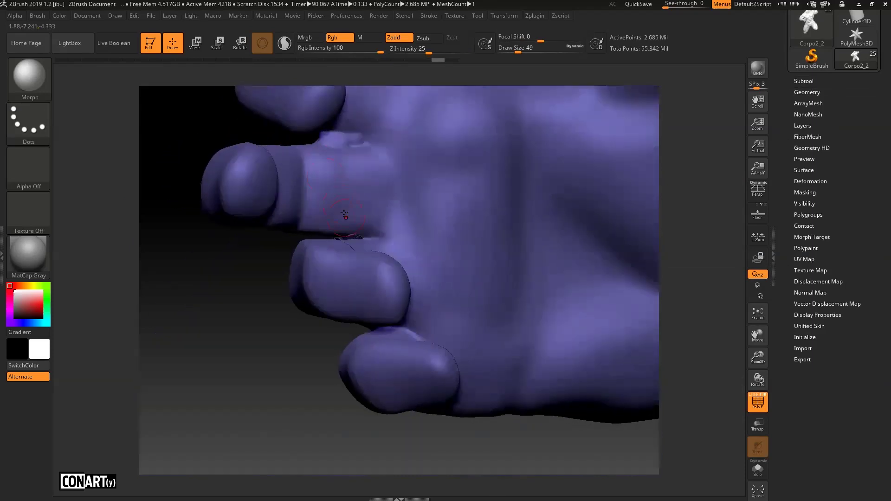
pyautogui.moveTo(355, 237); pyautogui.dragTo(375, 236)
pyautogui.moveTo(265, 284); pyautogui.dragTo(331, 245, button='right')
pyautogui.moveTo(331, 244); pyautogui.dragTo(330, 248)
pyautogui.moveTo(94, 290); pyautogui.dragTo(75, 297)
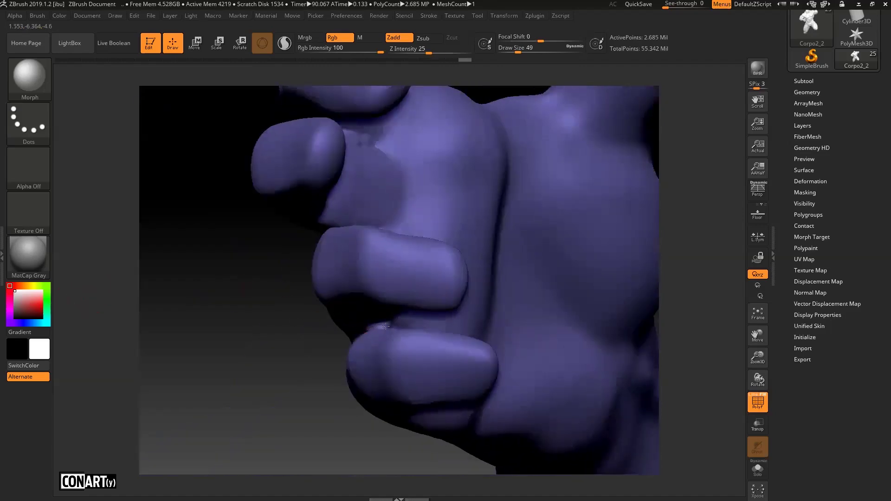
# Step: Clean up the remaining artifacts in the lower finger gaps from the palm and back of the hand with the Morph brush
pyautogui.moveTo(212, 284)
pyautogui.mouseDown()
pyautogui.moveTo(331, 247)
pyautogui.moveTo(384, 245)
pyautogui.mouseUp()
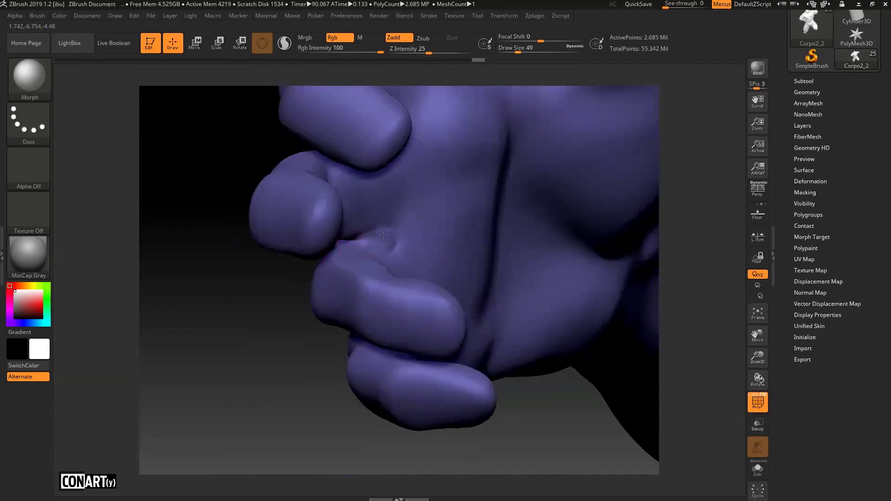
pyautogui.moveTo(268, 316)
pyautogui.mouseDown()
pyautogui.moveTo(338, 256)
pyautogui.moveTo(322, 242)
pyautogui.moveTo(346, 227)
pyautogui.mouseUp()
pyautogui.moveTo(111, 239); pyautogui.dragTo(363, 135)
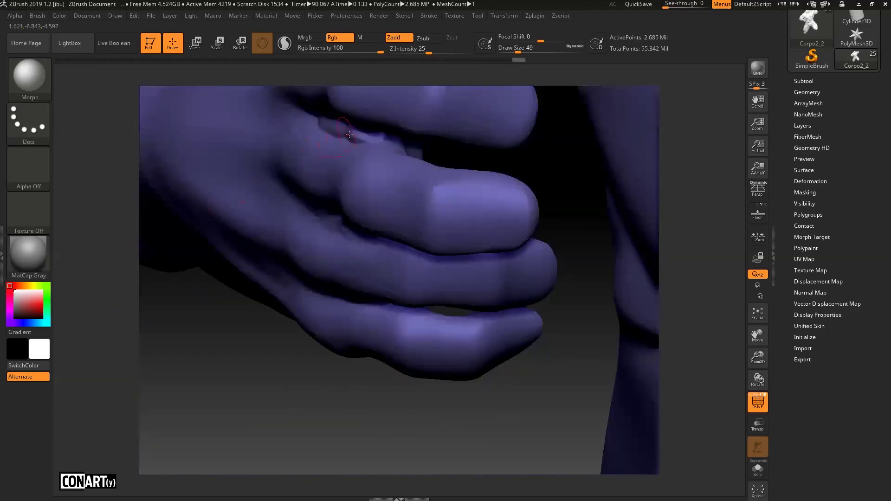
pyautogui.moveTo(204, 303); pyautogui.dragTo(283, 215)
# Step: Clean up remaining projection errors around the groin and raised leg with the Morph brush, and turn off the PolyFrame display
pyautogui.moveTo(501, 155); pyautogui.dragTo(554, 268)
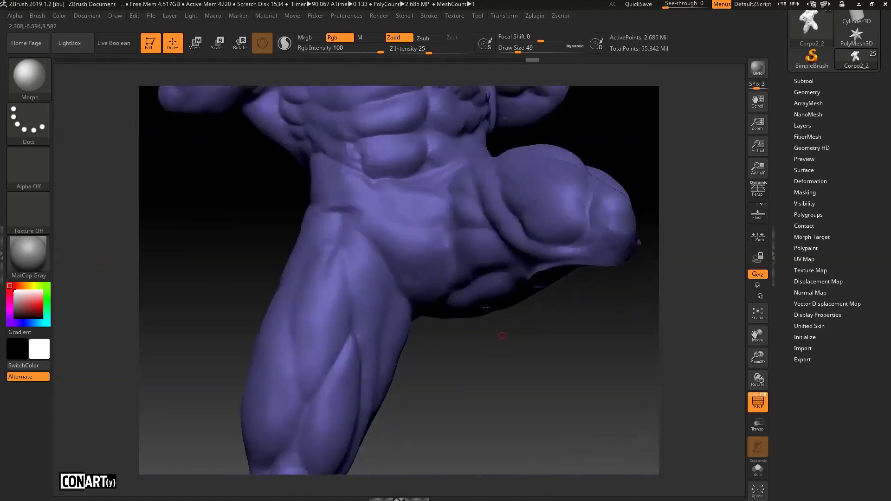
pyautogui.moveTo(486, 308); pyautogui.dragTo(481, 278)
pyautogui.moveTo(540, 268); pyautogui.dragTo(678, 361)
pyautogui.moveTo(609, 358); pyautogui.dragTo(284, 199)
pyautogui.moveTo(514, 191)
pyautogui.mouseDown()
pyautogui.moveTo(485, 329)
pyautogui.moveTo(299, 170)
pyautogui.moveTo(573, 181)
pyautogui.moveTo(486, 265)
pyautogui.moveTo(472, 189)
pyautogui.moveTo(494, 307)
pyautogui.moveTo(521, 199)
pyautogui.moveTo(406, 205)
pyautogui.moveTo(603, 131)
pyautogui.moveTo(578, 274)
pyautogui.moveTo(611, 291)
pyautogui.moveTo(608, 254)
pyautogui.moveTo(587, 241)
pyautogui.moveTo(579, 310)
pyautogui.moveTo(572, 276)
pyautogui.moveTo(561, 279)
pyautogui.mouseUp()
pyautogui.hotkey('shift', 'f')
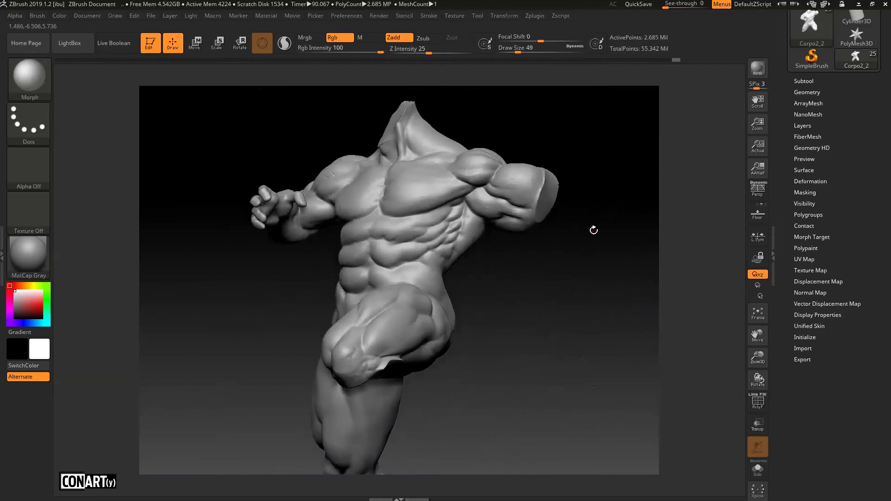
# Step: Review the ZRemesher Keep Groups option and the stored morph target settings for Corpo2_2
pyautogui.click(808, 92)
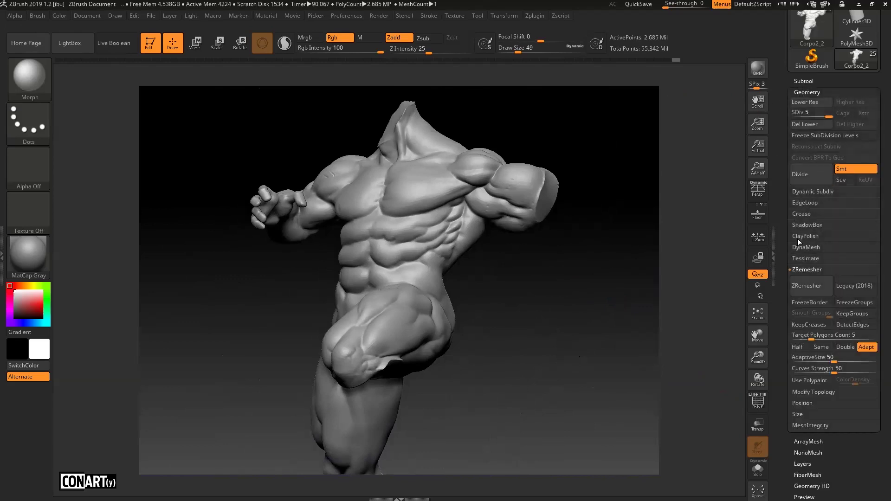
pyautogui.click(850, 314)
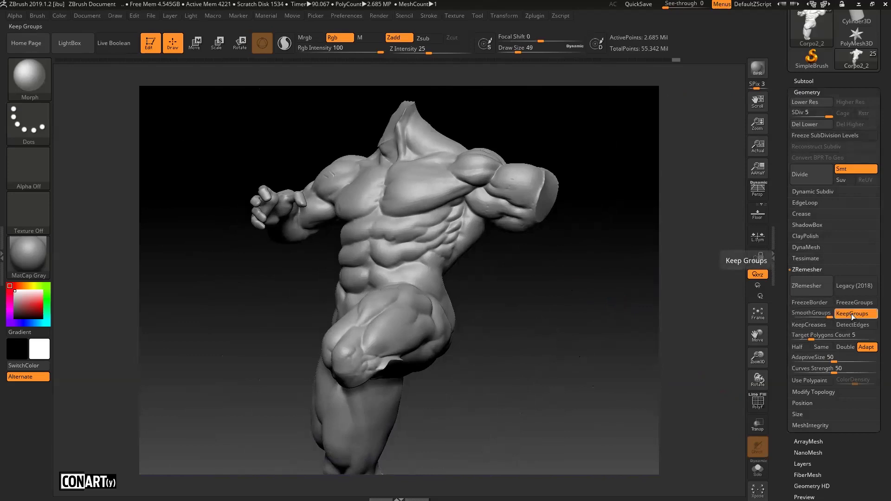
pyautogui.click(851, 314)
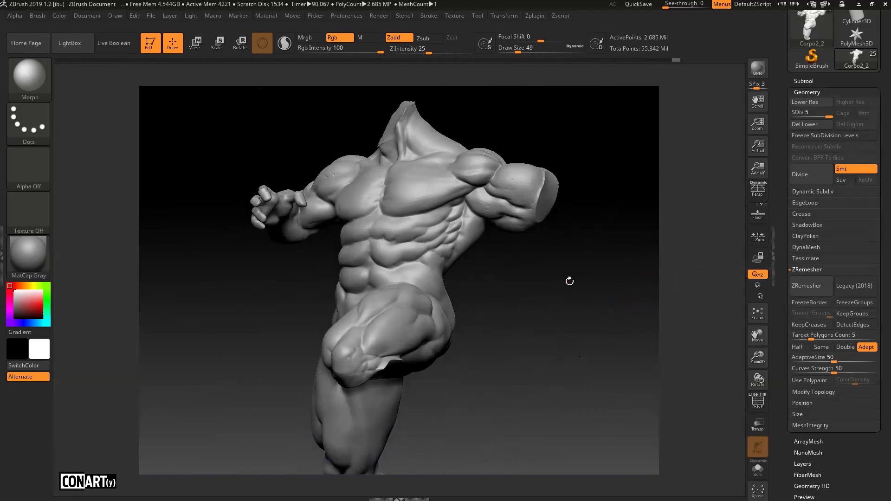
pyautogui.moveTo(565, 293); pyautogui.dragTo(578, 268)
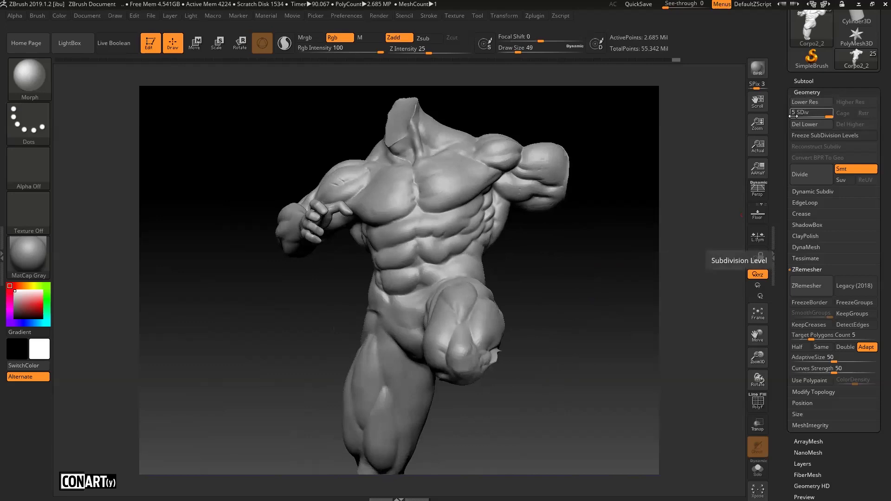
pyautogui.click(807, 92)
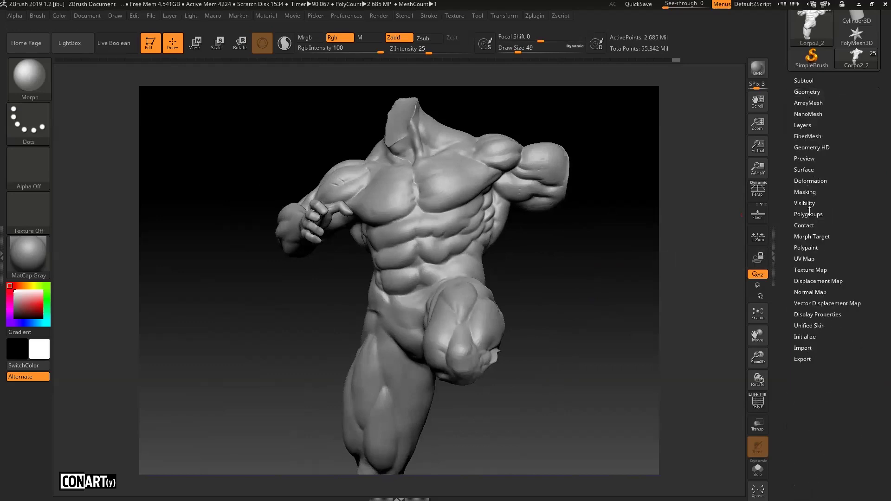
pyautogui.click(810, 236)
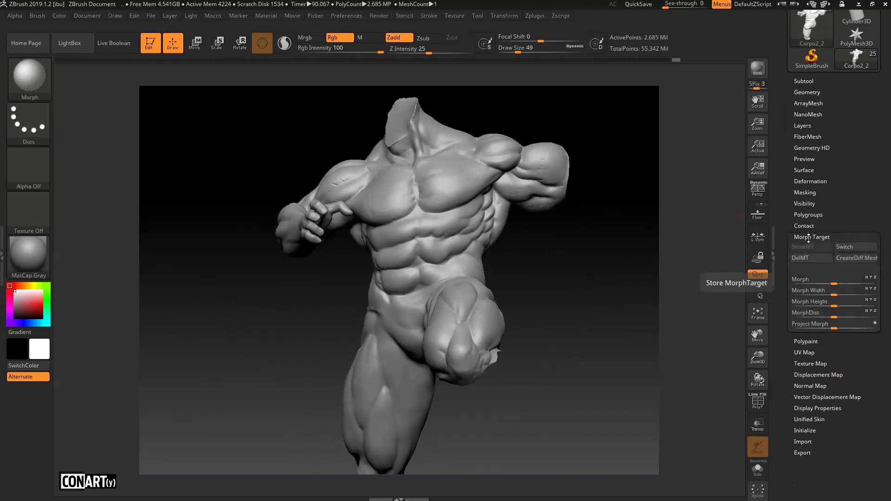
pyautogui.click(809, 237)
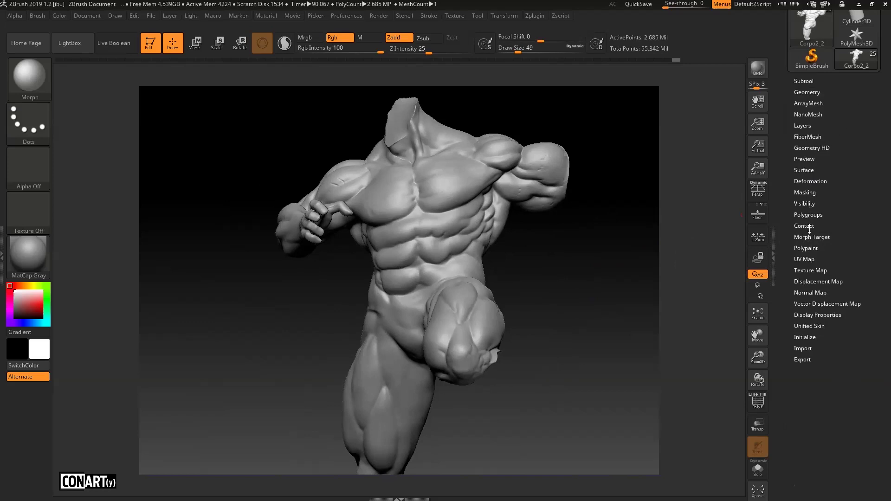
# Step: Hide Untitled Layer 1 on Corpo2_2 and examine the body without the projected detail from several angles
pyautogui.click(805, 126)
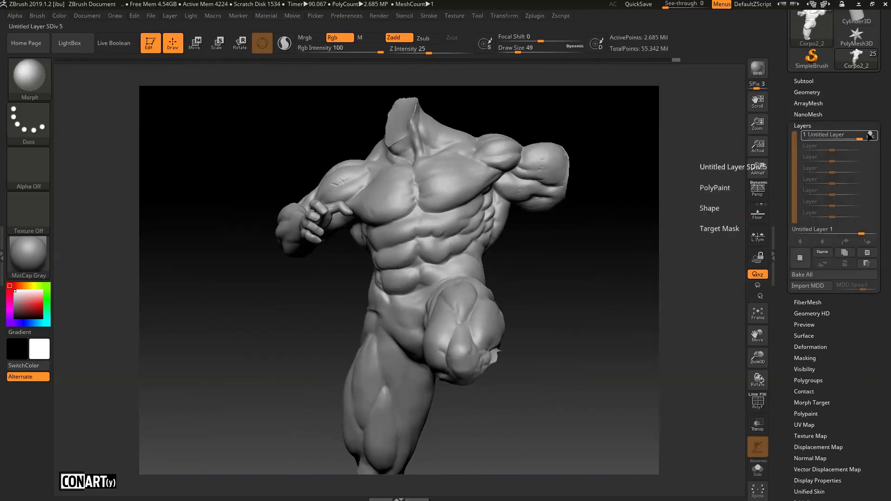
pyautogui.moveTo(868, 137)
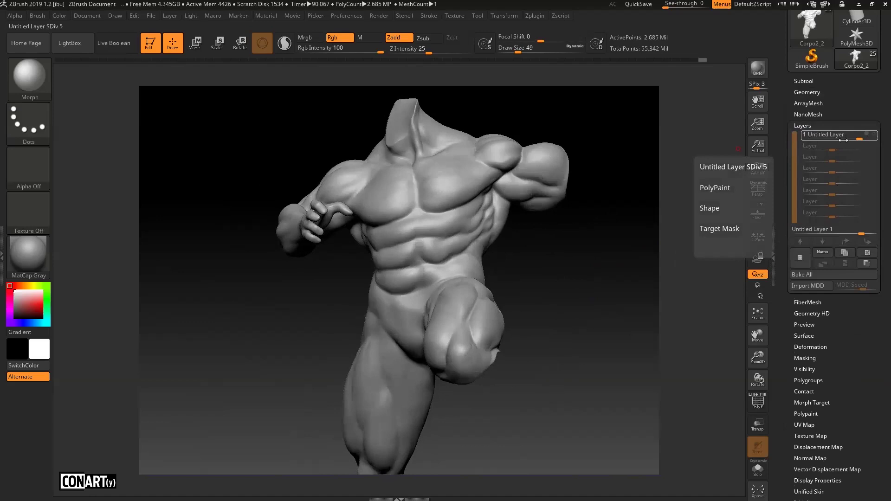
pyautogui.moveTo(607, 269); pyautogui.dragTo(513, 240)
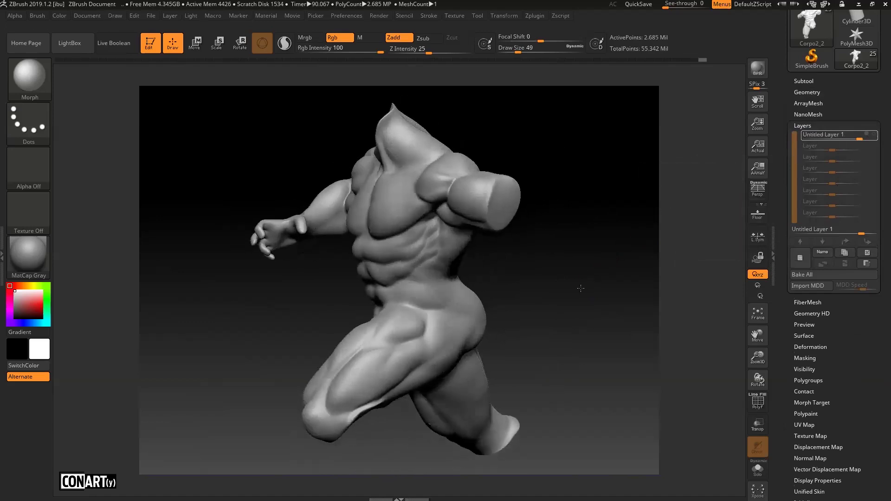
pyautogui.moveTo(575, 247)
pyautogui.mouseDown()
pyautogui.moveTo(502, 249)
pyautogui.moveTo(468, 186)
pyautogui.mouseUp()
pyautogui.moveTo(585, 182)
pyautogui.mouseDown()
pyautogui.moveTo(537, 254)
pyautogui.moveTo(559, 240)
pyautogui.mouseUp()
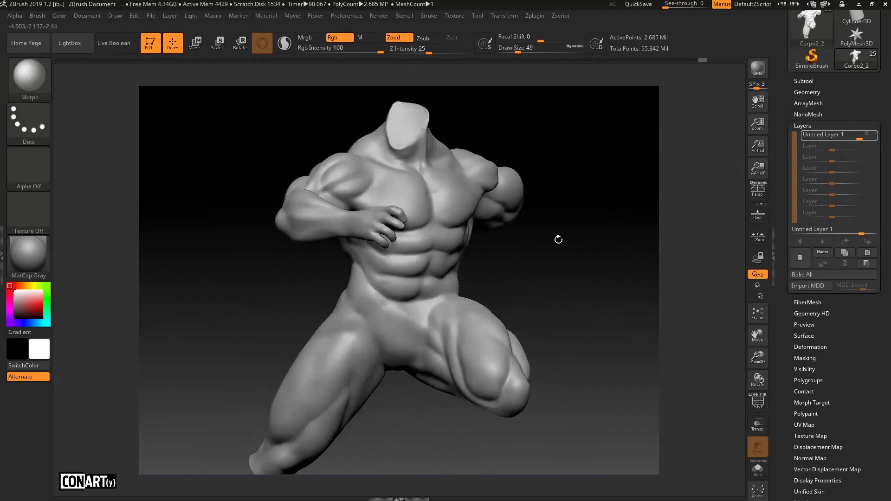
# Step: Compare the body with Untitled Layer 1 shown and hidden, leaving the layer visible
pyautogui.click(874, 135)
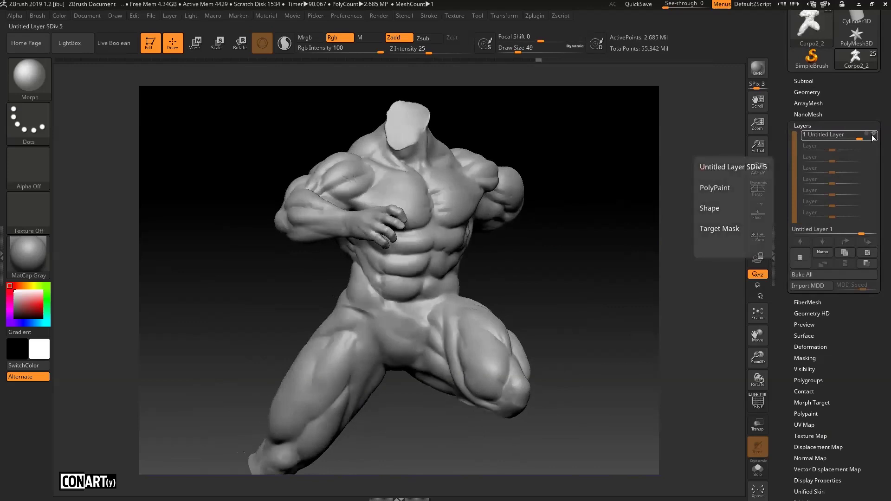
pyautogui.moveTo(587, 264); pyautogui.dragTo(562, 238)
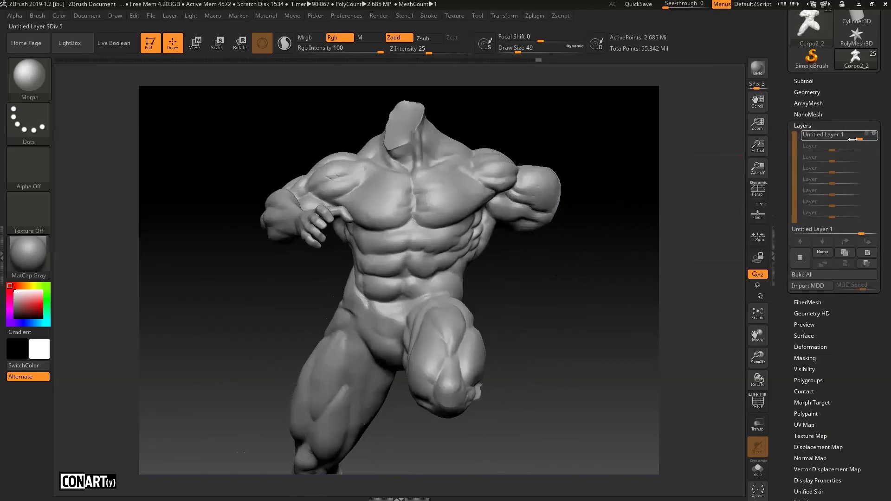
pyautogui.click(874, 136)
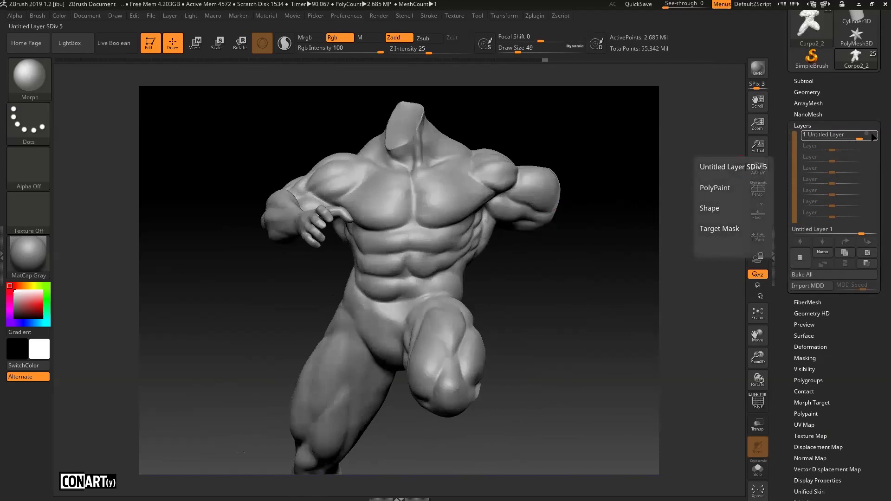
pyautogui.click(872, 135)
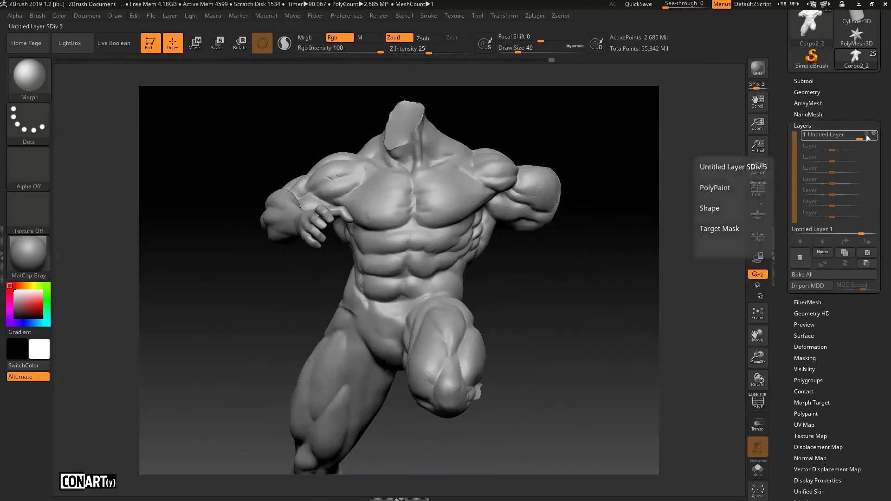
pyautogui.moveTo(643, 217); pyautogui.dragTo(568, 264)
pyautogui.click(807, 126)
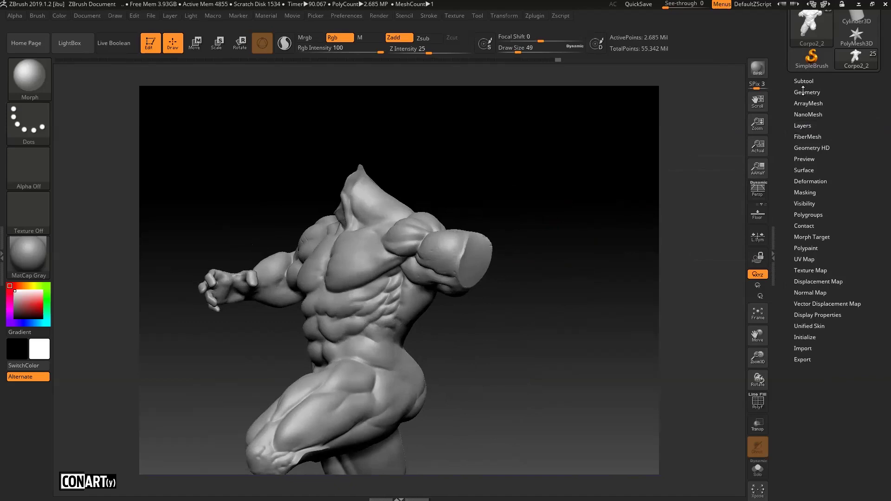
# Step: Check the active point count and subdivision level of Corpo2_2, and view the body from the front
pyautogui.click(818, 92)
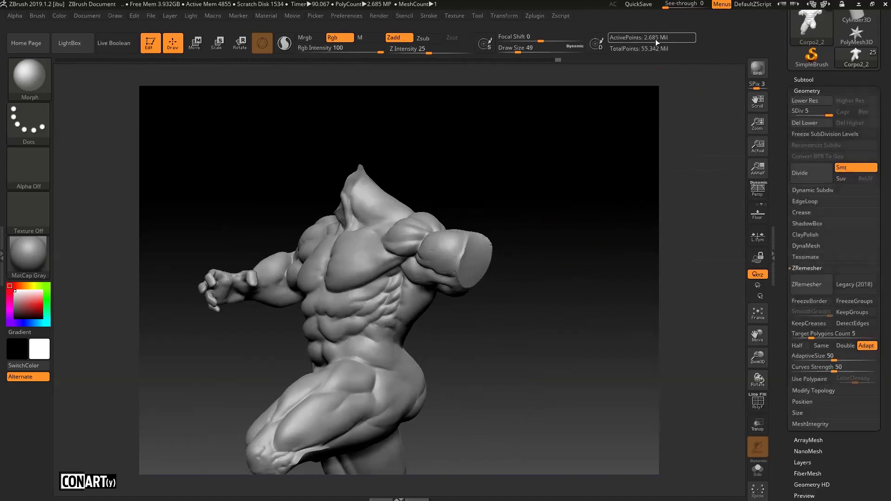
pyautogui.click(808, 91)
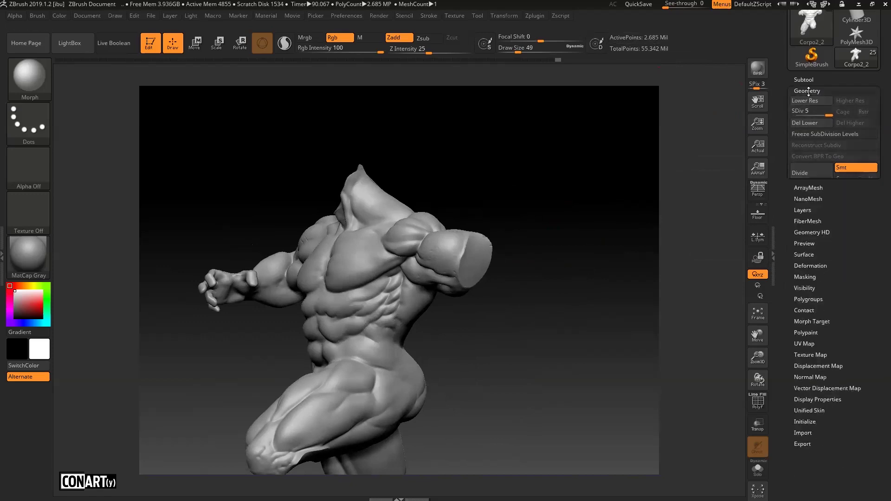
pyautogui.moveTo(557, 296); pyautogui.dragTo(572, 291)
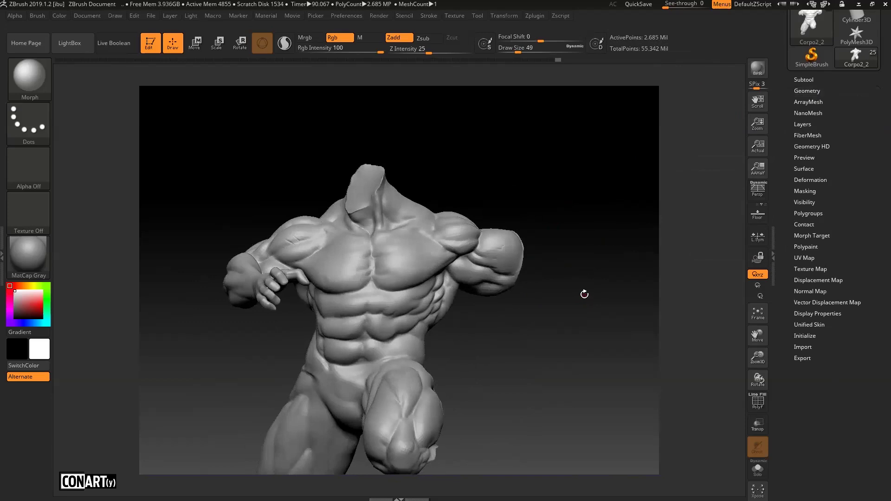
pyautogui.moveTo(588, 303)
pyautogui.mouseDown()
pyautogui.moveTo(573, 304)
pyautogui.moveTo(587, 298)
pyautogui.mouseUp()
# Step: Review the subtools listed around Corpo2_2
pyautogui.click(812, 79)
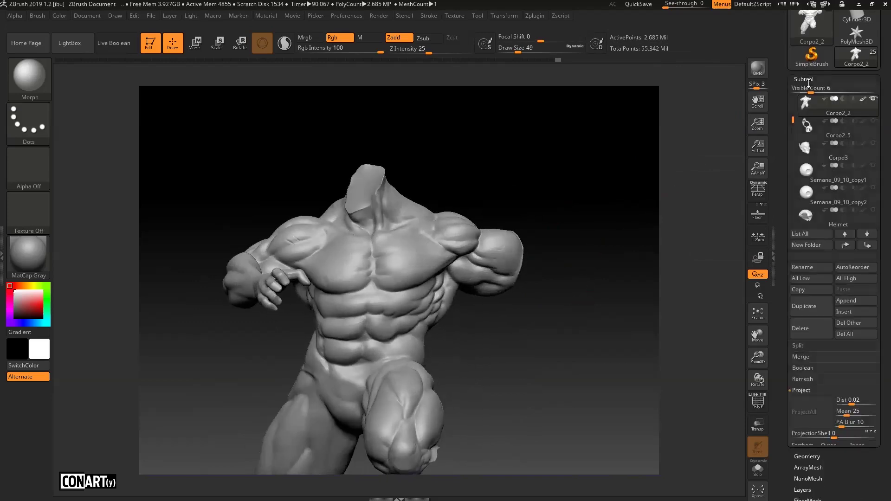
pyautogui.moveTo(793, 113); pyautogui.dragTo(793, 109)
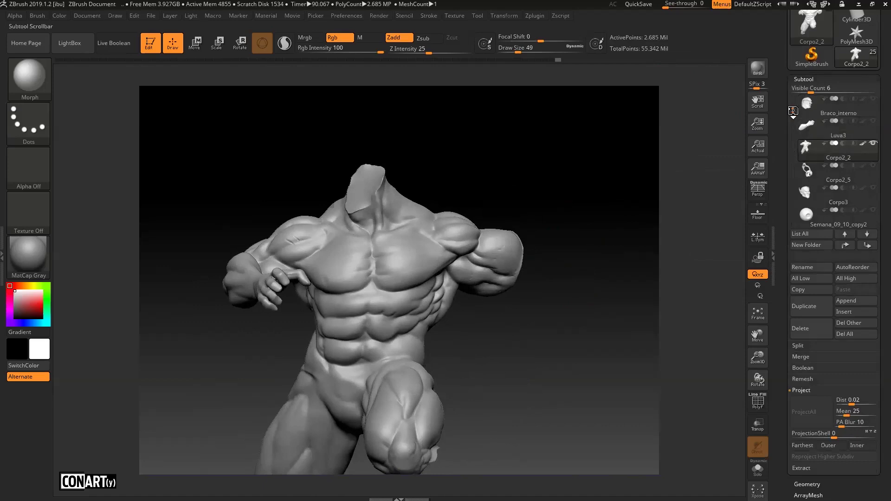
pyautogui.moveTo(867, 132)
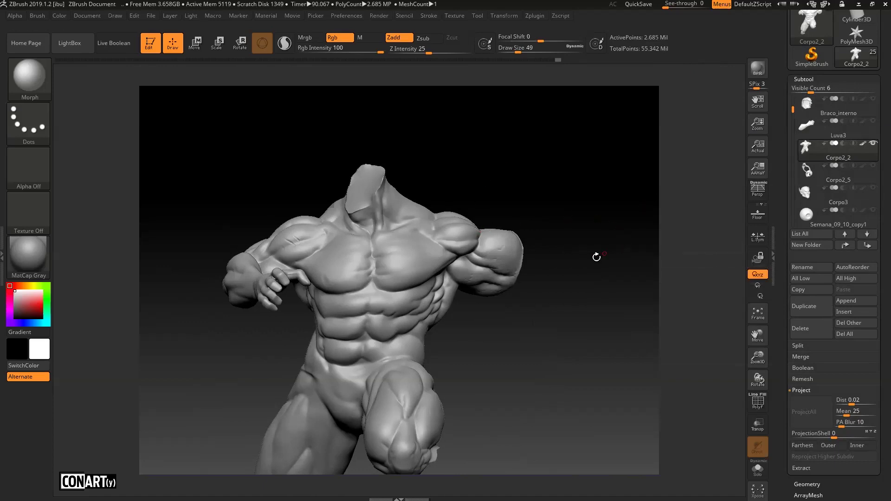
pyautogui.click(815, 80)
# Step: Lower Corpo2_2 to subdivision level 3 and display the subtool list
pyautogui.click(821, 92)
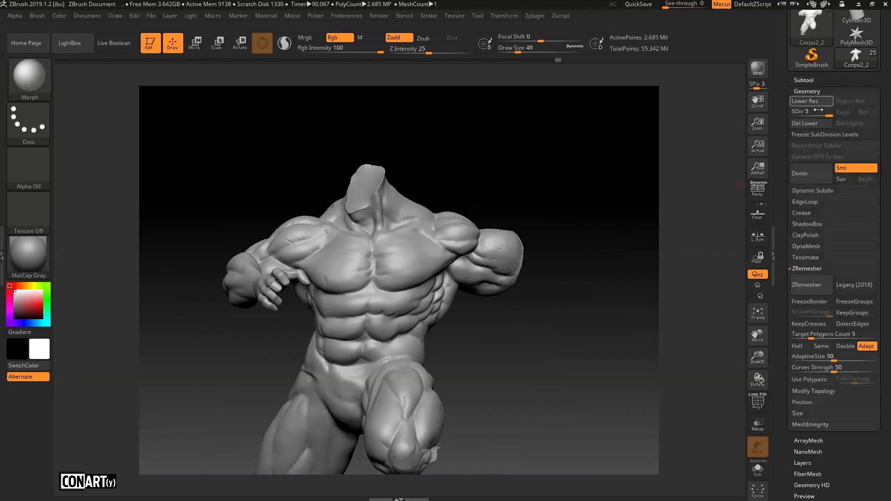
pyautogui.moveTo(813, 114); pyautogui.dragTo(793, 115)
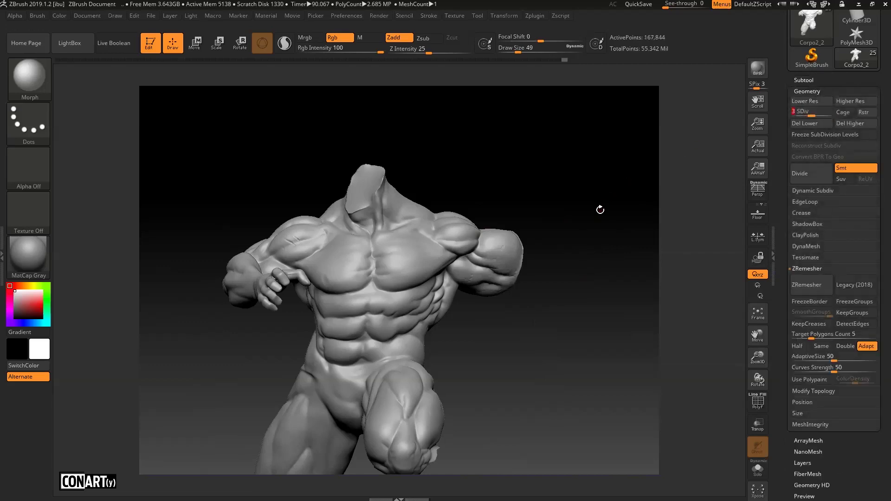
pyautogui.click(804, 79)
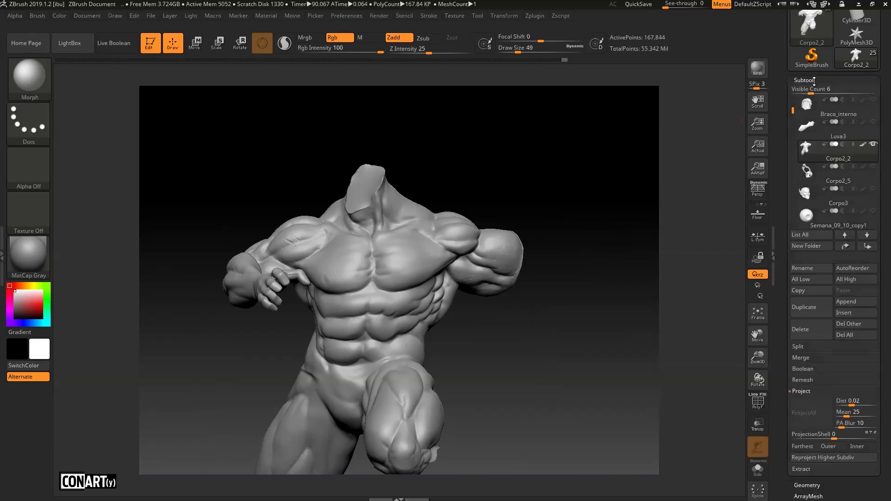
# Step: Raise Corpo2_2 to subdivision level 5 and display the subtool list again
pyautogui.click(813, 81)
pyautogui.click(809, 91)
pyautogui.moveTo(794, 115); pyautogui.dragTo(836, 115)
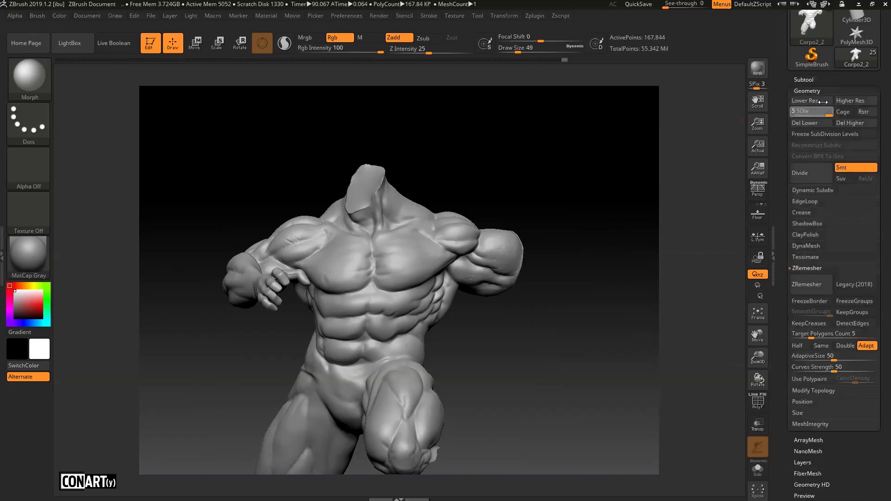
pyautogui.click(811, 89)
pyautogui.click(812, 80)
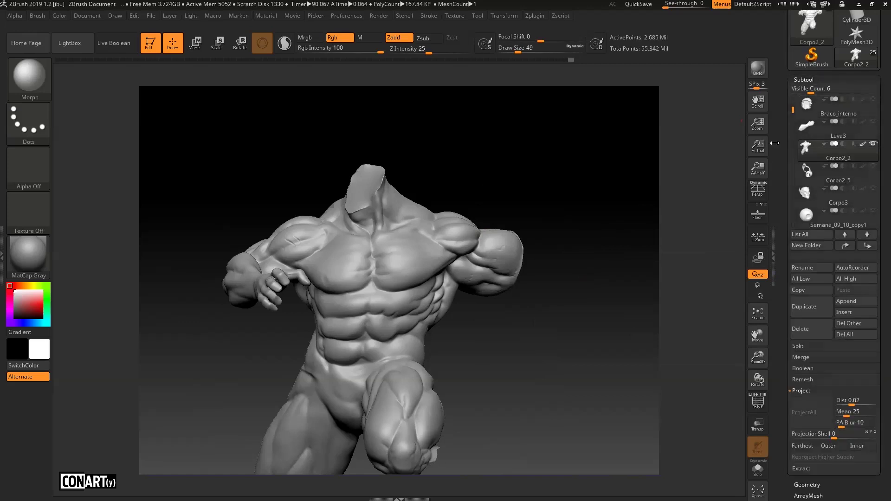
# Step: Inspect the body's legs, torso and hand up close, and select the ClayBuildup brush for sculpting Corpo2_2
pyautogui.moveTo(548, 289); pyautogui.dragTo(601, 222)
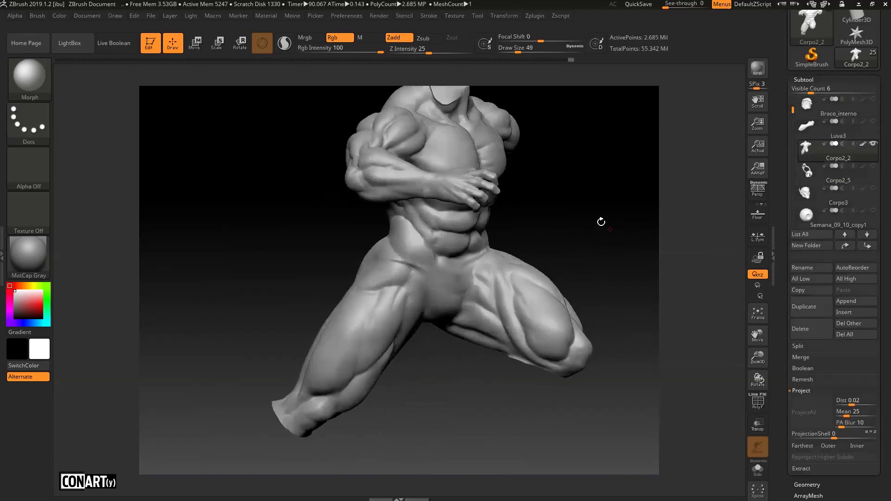
pyautogui.moveTo(571, 173); pyautogui.dragTo(424, 209)
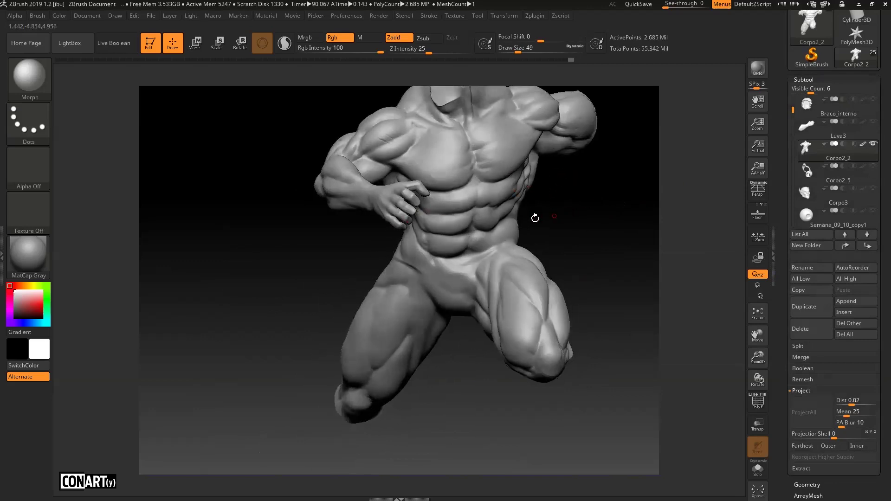
pyautogui.keyDown('alt'); pyautogui.moveTo(357, 241); pyautogui.dragTo(381, 342); pyautogui.keyUp('alt')
pyautogui.keyDown('alt'); pyautogui.moveTo(161, 221); pyautogui.dragTo(299, 71); pyautogui.keyUp('alt')
pyautogui.moveTo(317, 410)
pyautogui.mouseDown()
pyautogui.moveTo(260, 353)
pyautogui.moveTo(145, 194)
pyautogui.mouseUp()
pyautogui.click(29, 80)
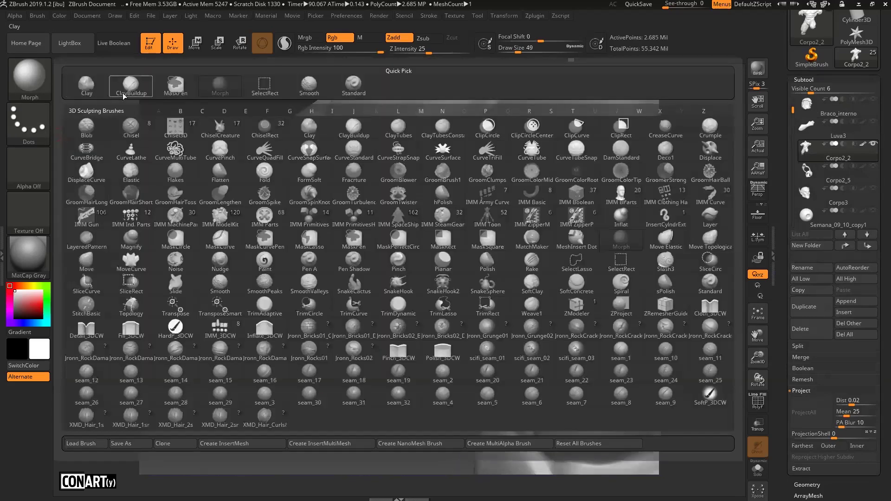
pyautogui.click(123, 90)
# Step: Examine the surface of Corpo2_2 around the fingers, palm, shoulders and torso from several angles
pyautogui.moveTo(336, 324)
pyautogui.mouseDown()
pyautogui.moveTo(162, 251)
pyautogui.moveTo(97, 206)
pyautogui.moveTo(325, 353)
pyautogui.moveTo(434, 394)
pyautogui.moveTo(395, 325)
pyautogui.moveTo(324, 135)
pyautogui.moveTo(347, 97)
pyautogui.mouseUp()
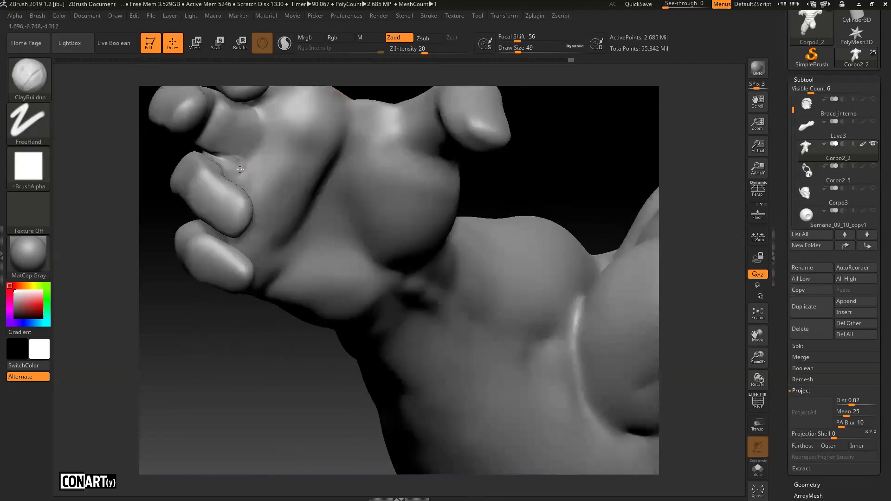
pyautogui.moveTo(543, 166); pyautogui.dragTo(655, 203)
pyautogui.moveTo(709, 208); pyautogui.dragTo(671, 200)
pyautogui.keyDown('alt'); pyautogui.moveTo(483, 214); pyautogui.dragTo(621, 211); pyautogui.keyUp('alt')
pyautogui.moveTo(706, 207); pyautogui.dragTo(659, 198)
pyautogui.moveTo(700, 178); pyautogui.dragTo(577, 171)
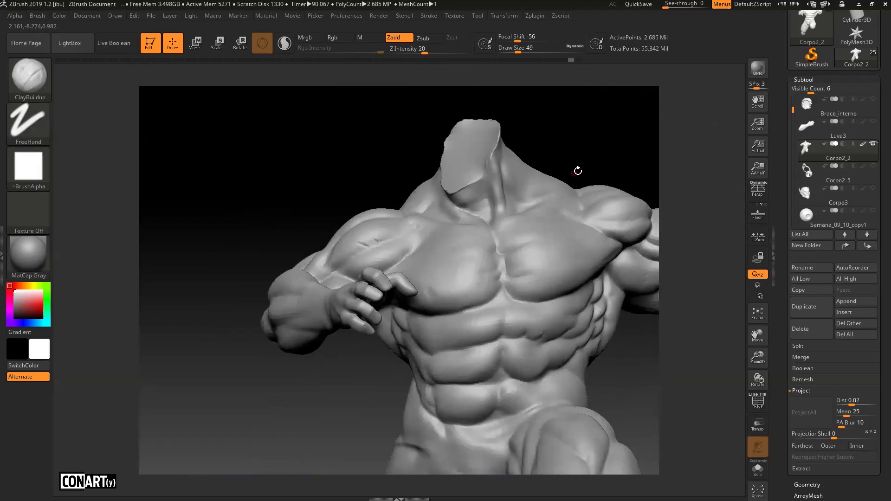
pyautogui.moveTo(702, 152); pyautogui.dragTo(645, 126)
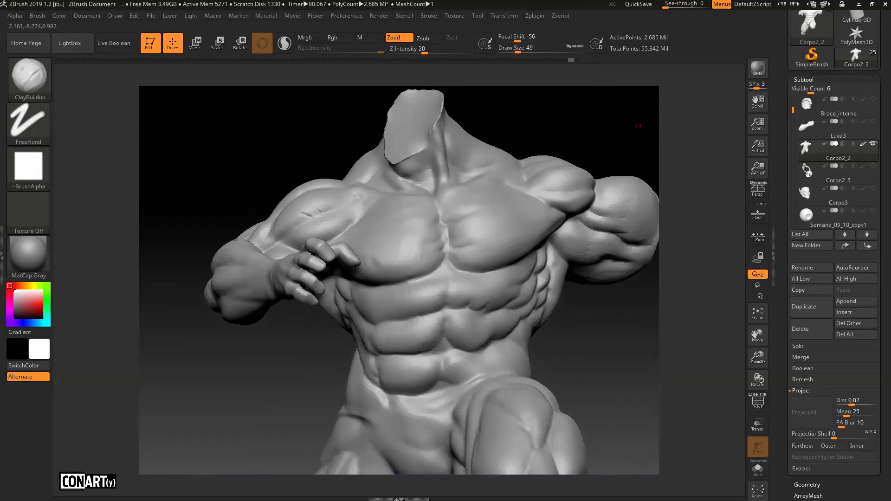